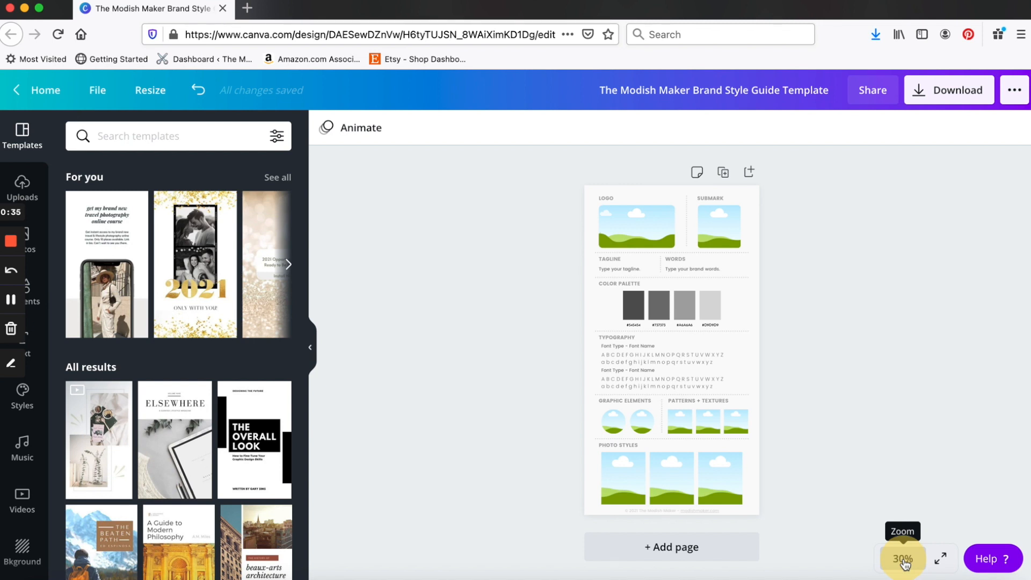
# Step: Set the page zoom to 75% and look over the brand style guide template's sections
pyautogui.click(903, 560)
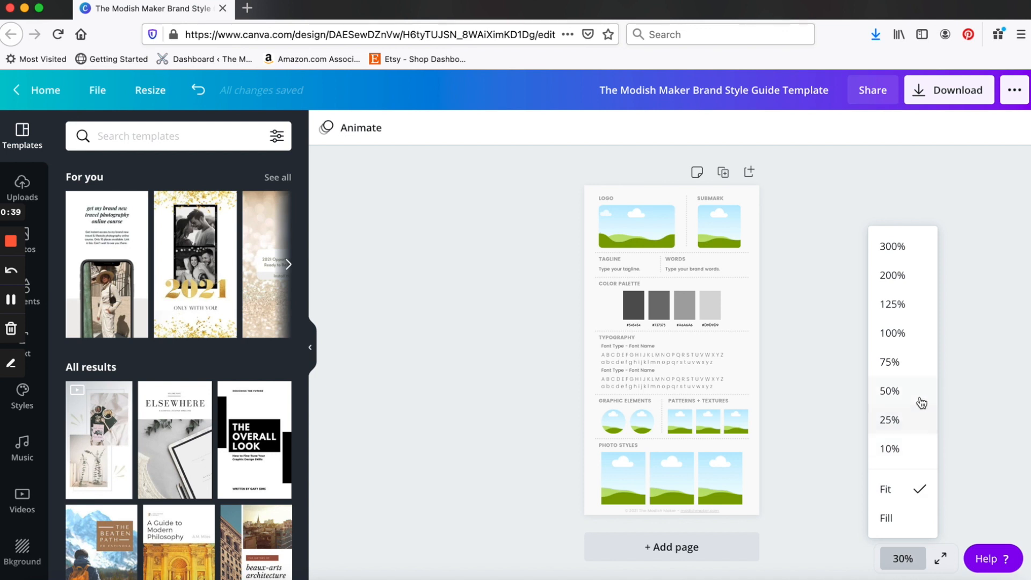
pyautogui.click(911, 367)
pyautogui.scroll(5, 905, 232)
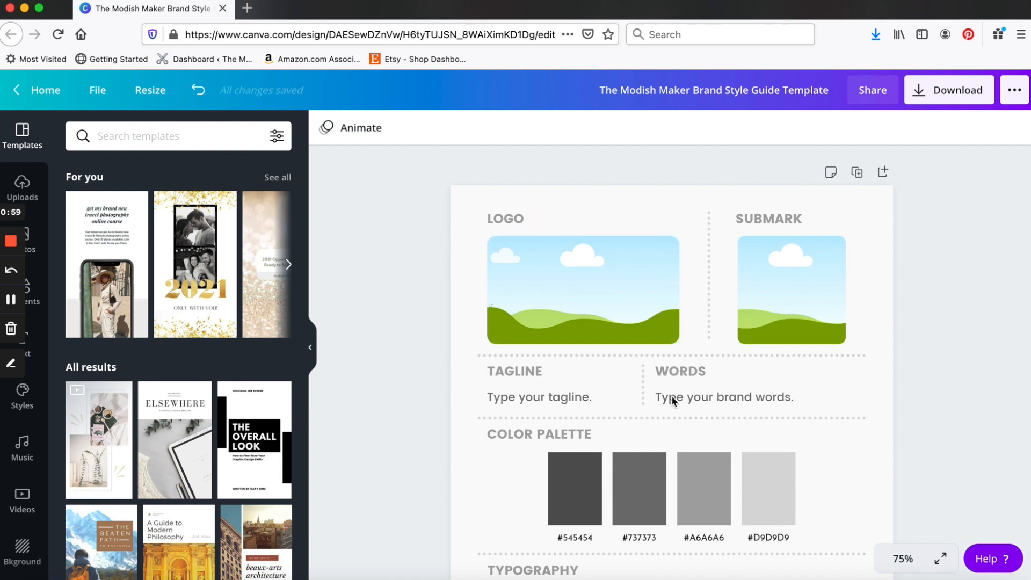
pyautogui.scroll(-10, 671, 395)
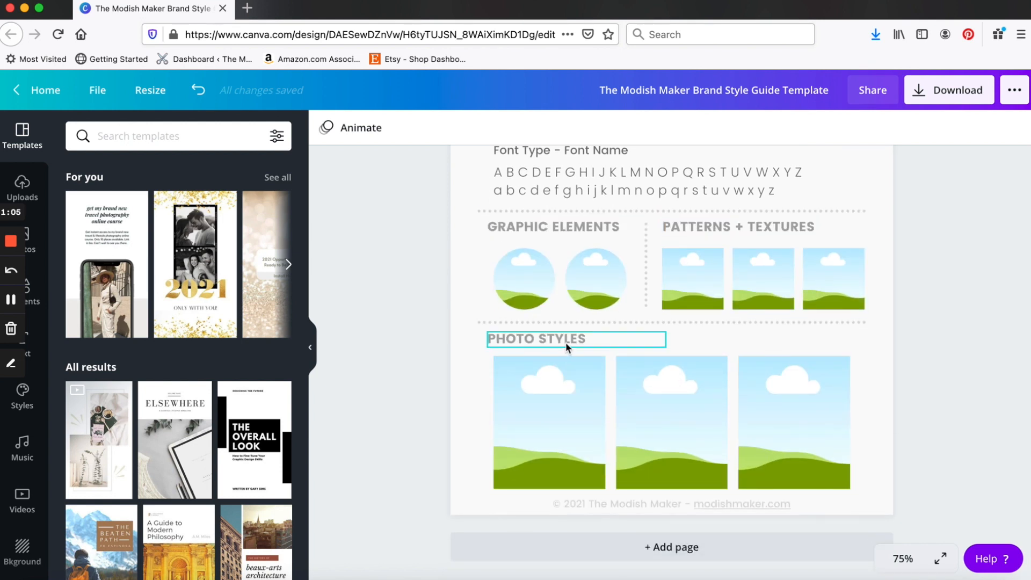
pyautogui.scroll(10, 643, 250)
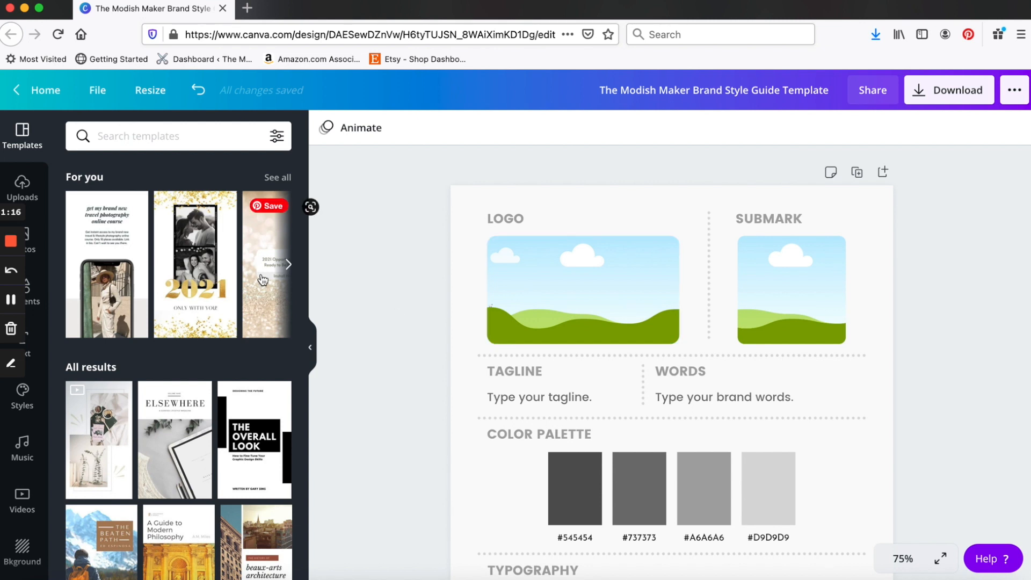
# Step: Upload the Modish Maker logo JPG from the device and place it in the LOGO frame
pyautogui.click(22, 196)
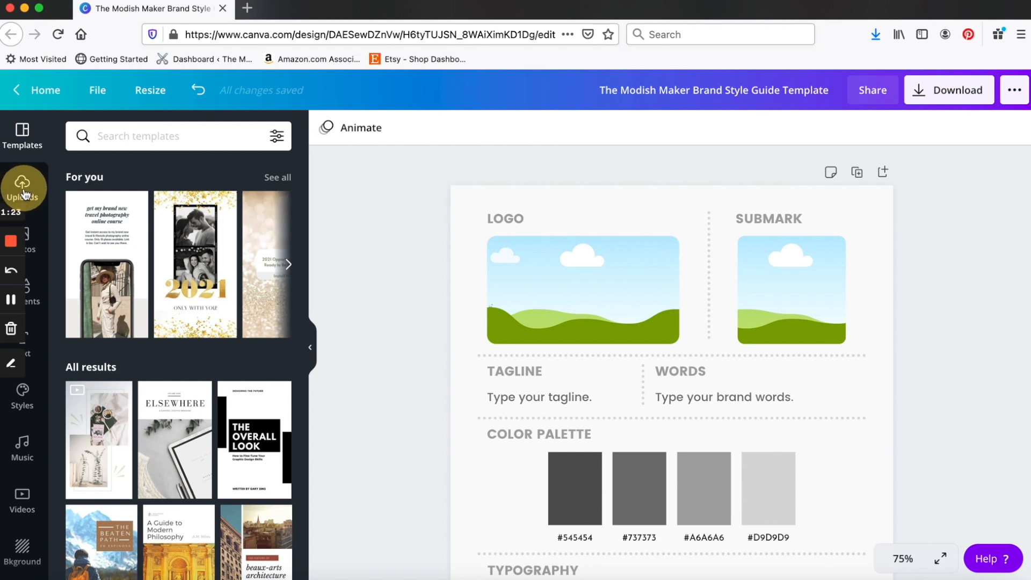
pyautogui.click(24, 193)
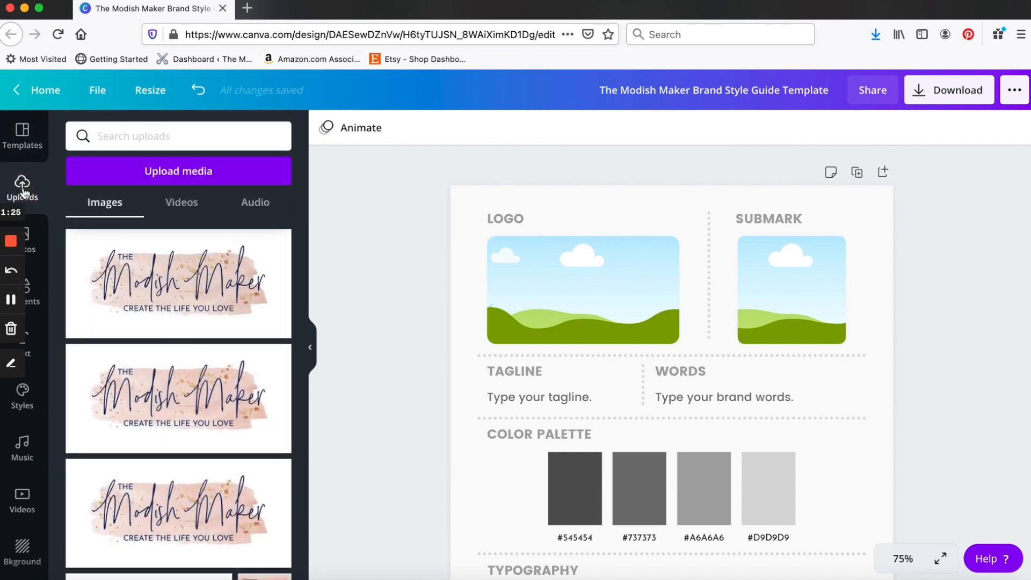
pyautogui.click(181, 173)
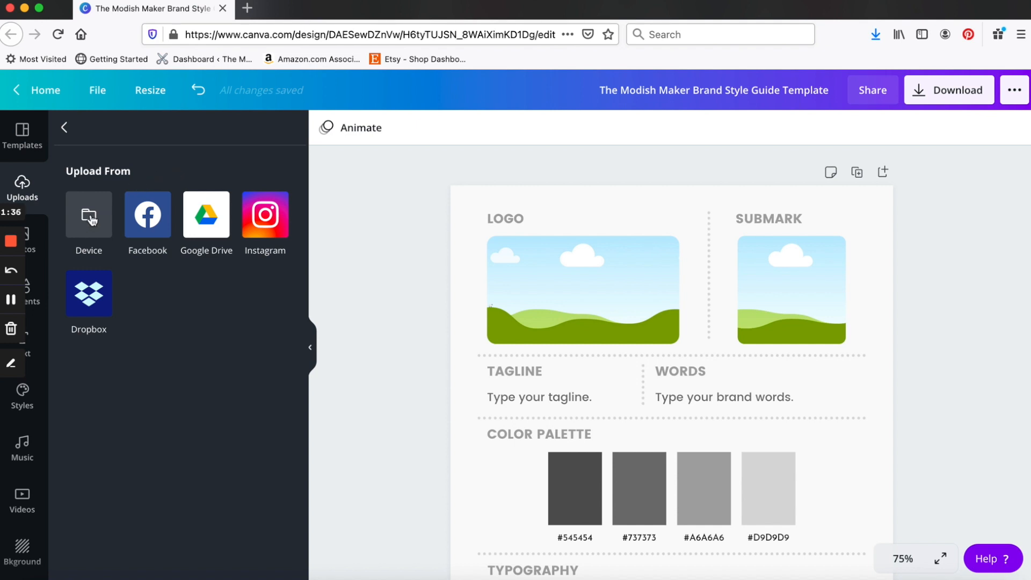
pyautogui.click(91, 218)
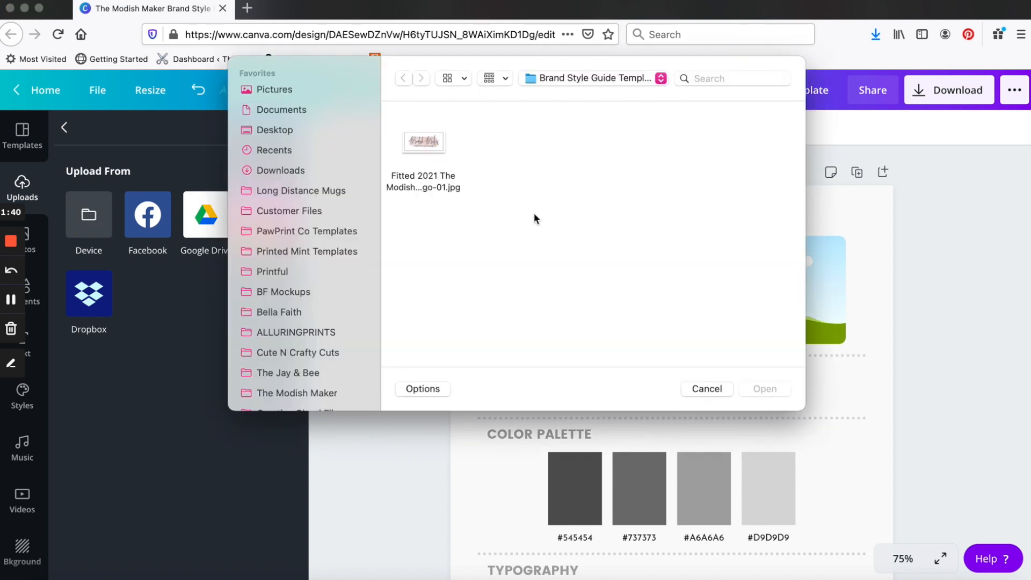
pyautogui.click(428, 140)
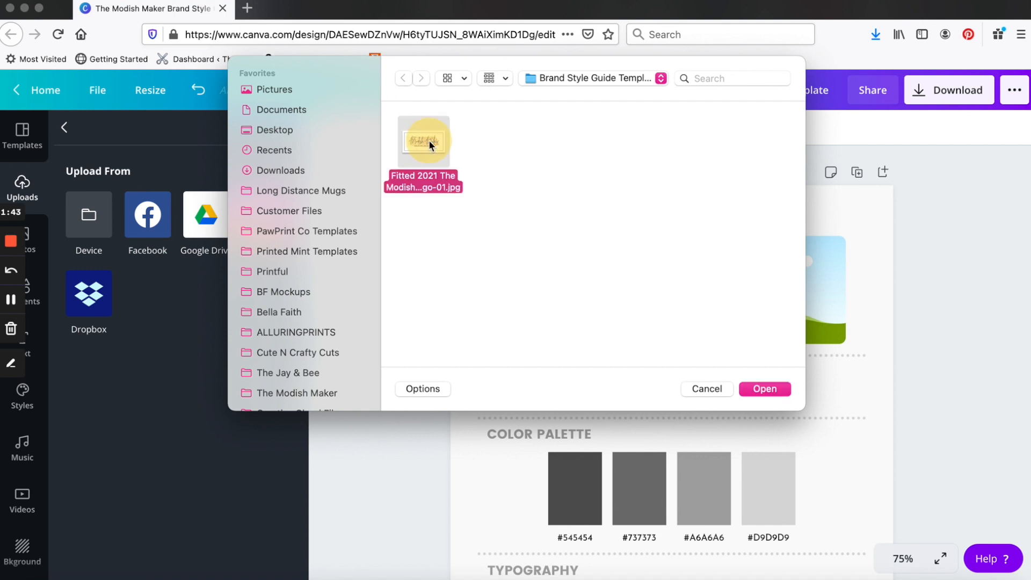
pyautogui.click(784, 392)
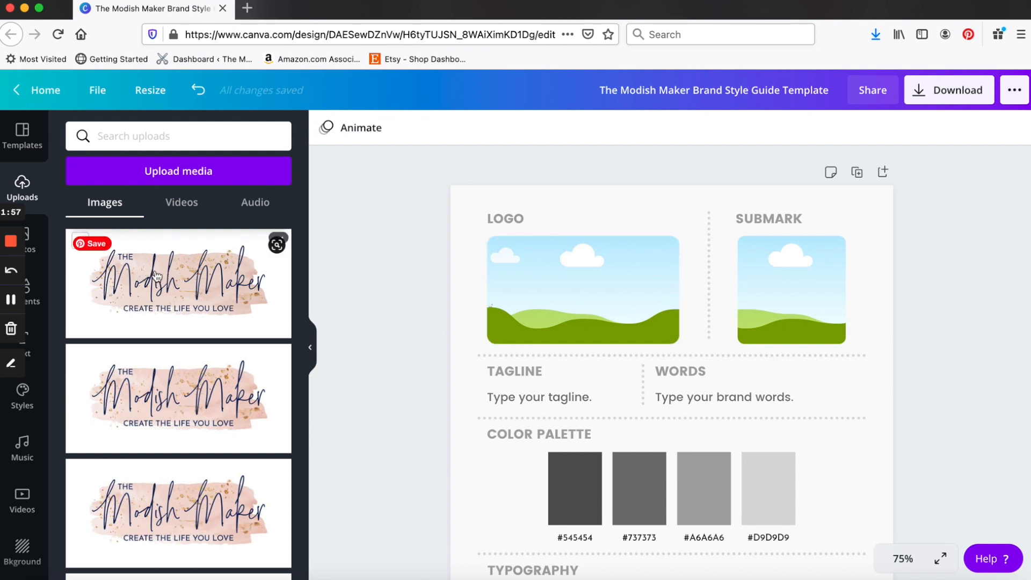
pyautogui.click(175, 283)
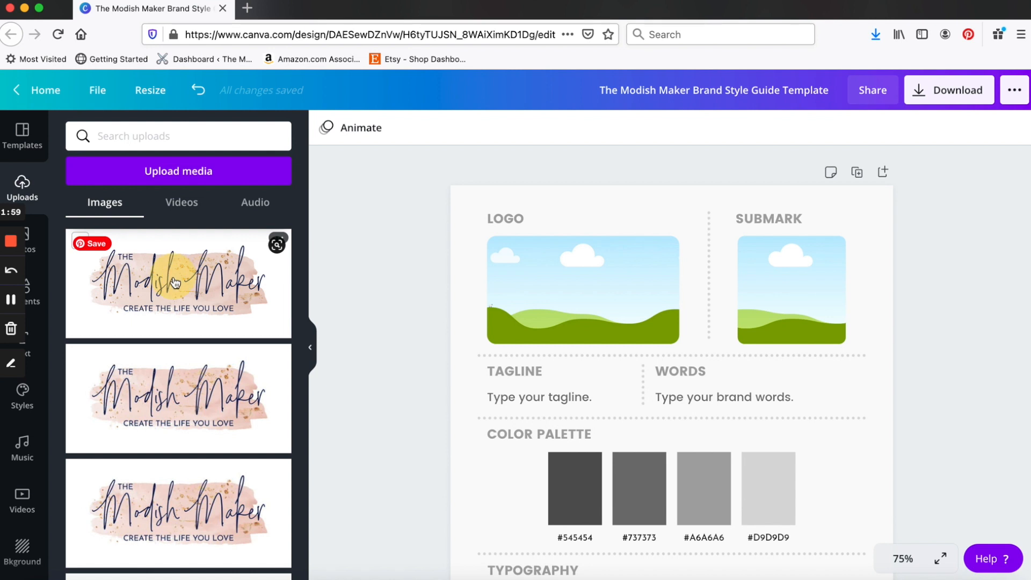
pyautogui.moveTo(175, 283); pyautogui.dragTo(544, 270)
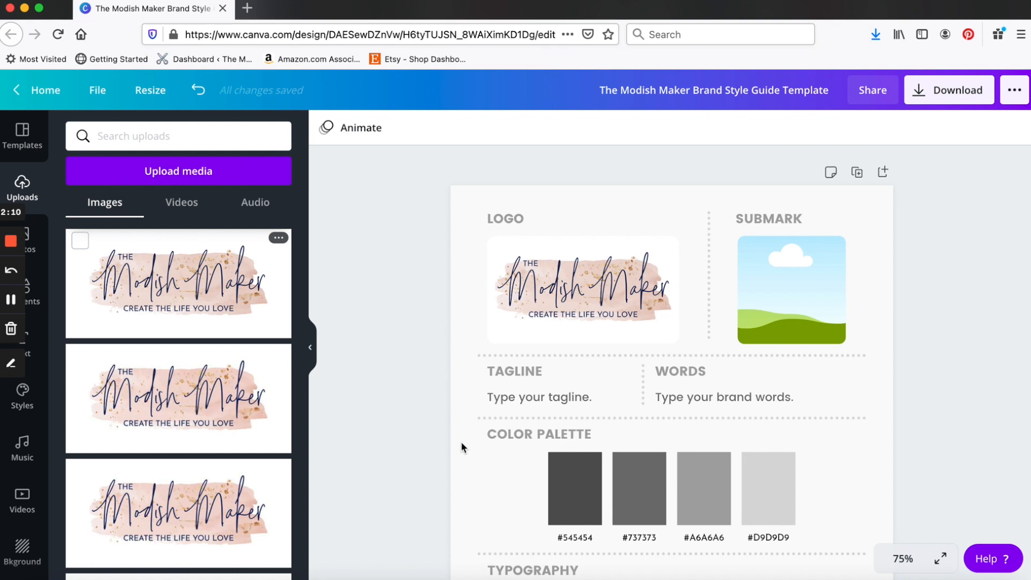
# Step: Fill the first PHOTO STYLES frame with the stock photo of a laptop, glasses and phone on a white desk
pyautogui.scroll(-5, 461, 443)
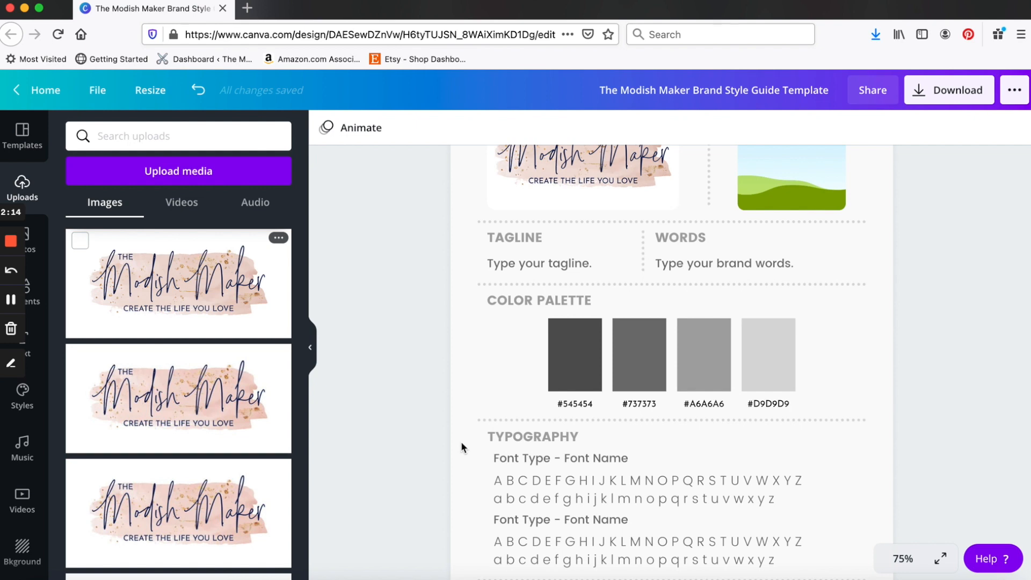
pyautogui.scroll(-10, 462, 446)
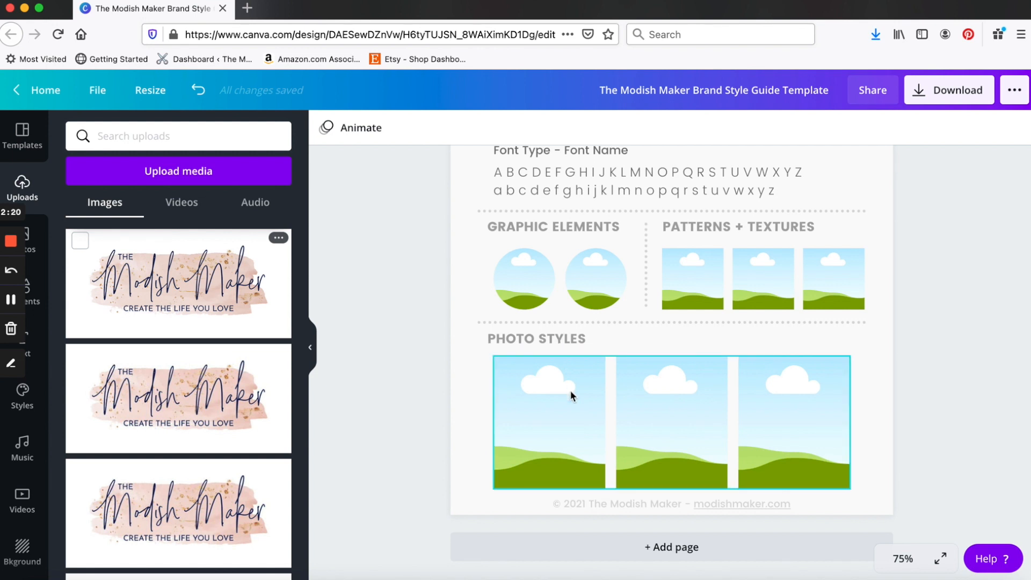
pyautogui.click(32, 236)
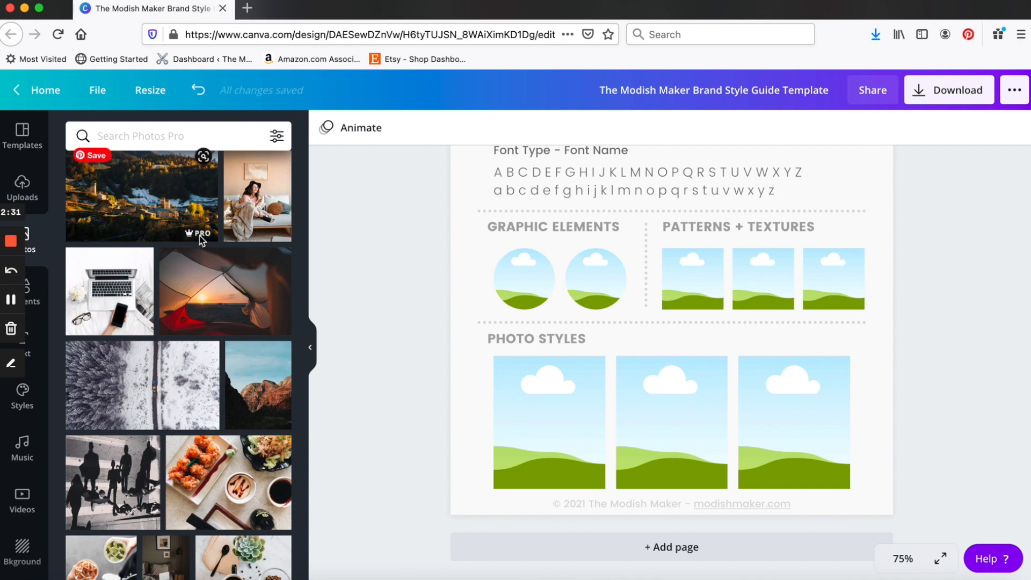
pyautogui.scroll(1, 199, 314)
pyautogui.scroll(5, 198, 314)
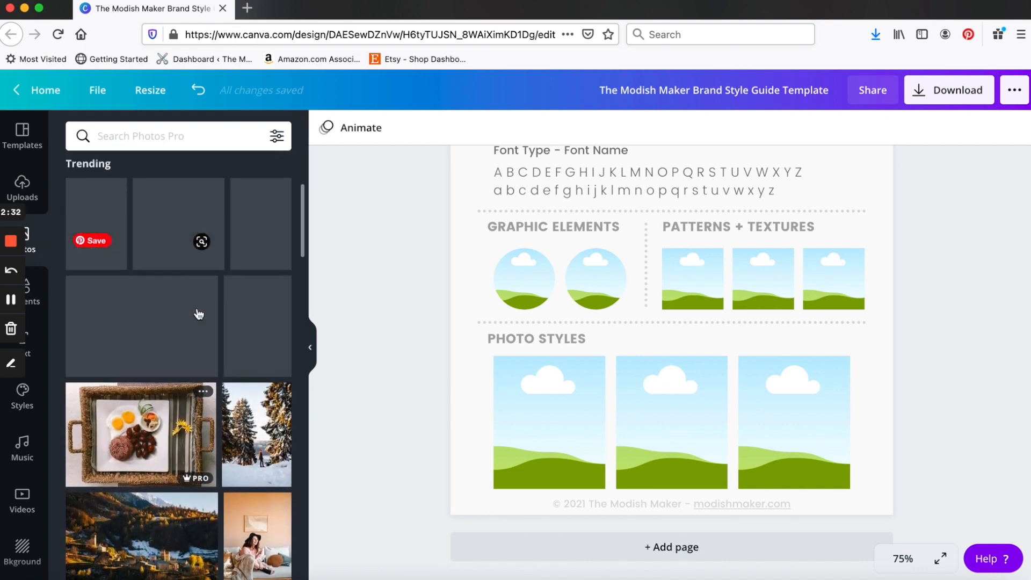
pyautogui.scroll(-10, 199, 314)
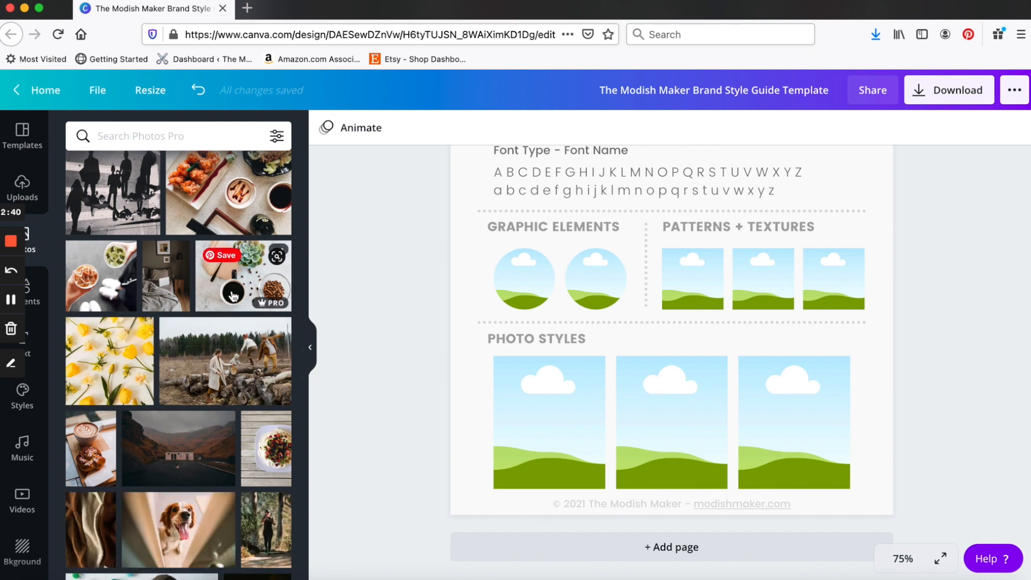
pyautogui.scroll(-3, 204, 403)
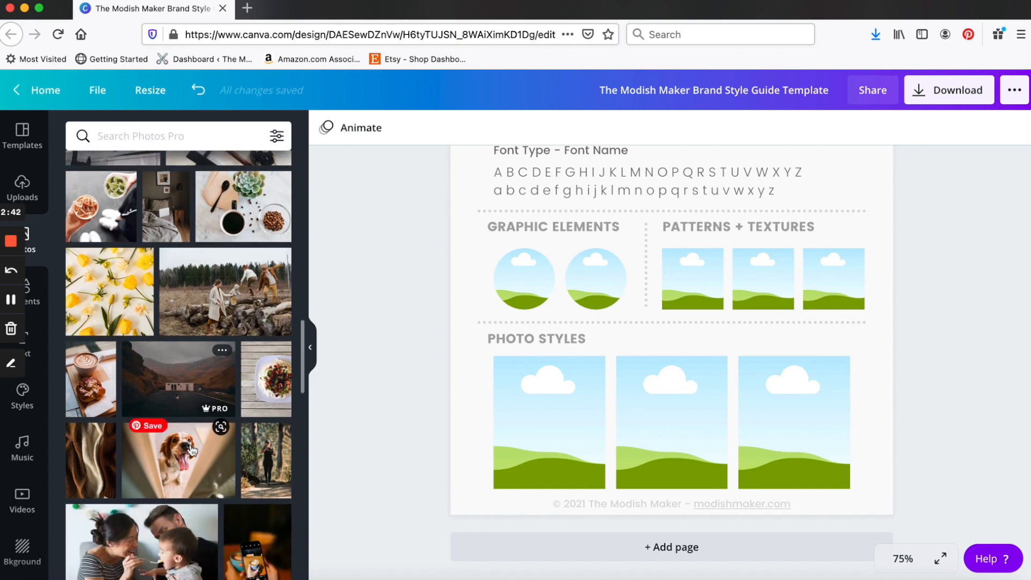
pyautogui.scroll(-5, 204, 397)
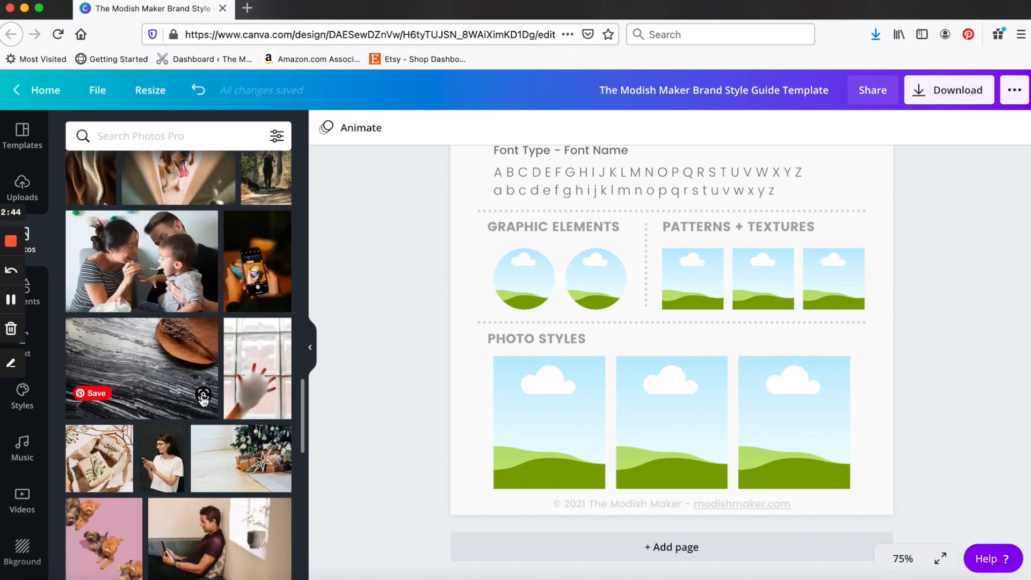
pyautogui.scroll(-10, 176, 374)
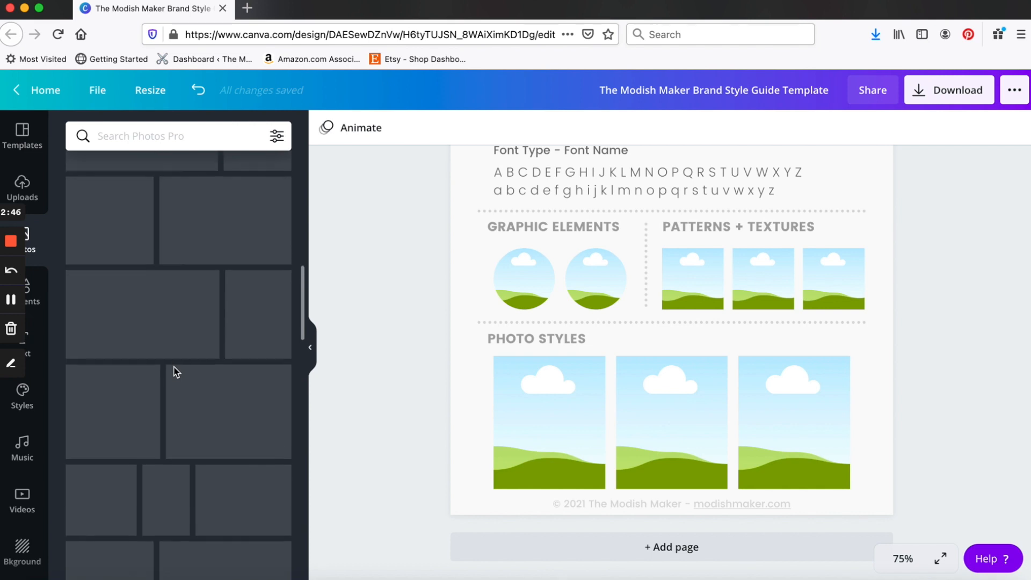
pyautogui.scroll(2, 176, 372)
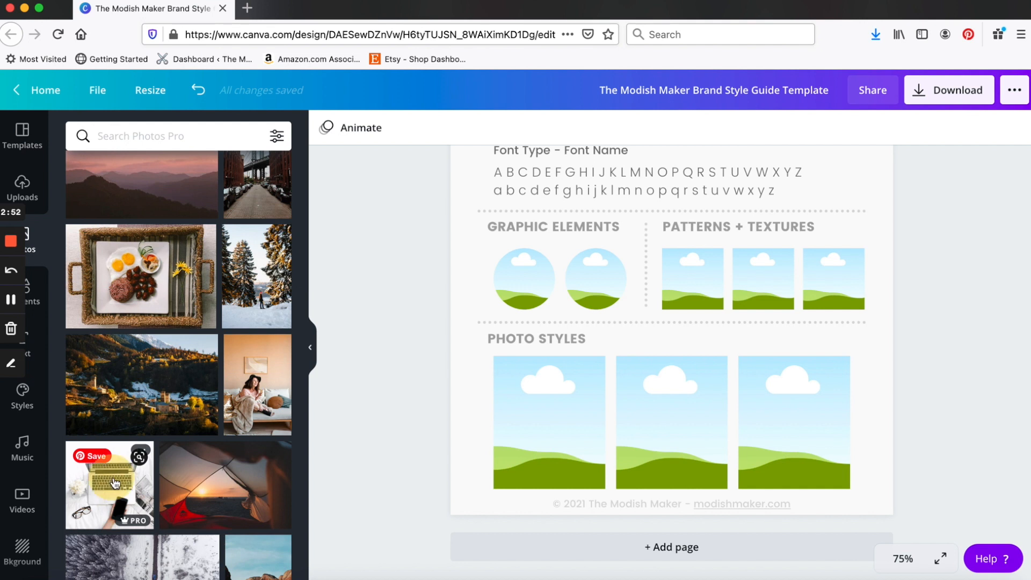
pyautogui.moveTo(112, 482); pyautogui.dragTo(531, 398)
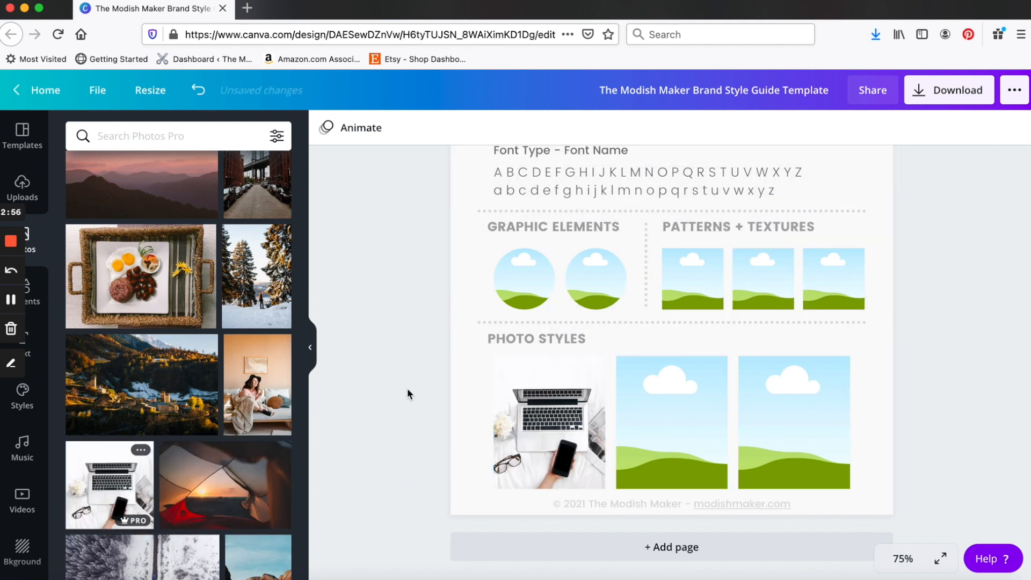
# Step: Recolor the first COLOR PALETTE swatch to the custom magenta #9A3474
pyautogui.scroll(10, 459, 300)
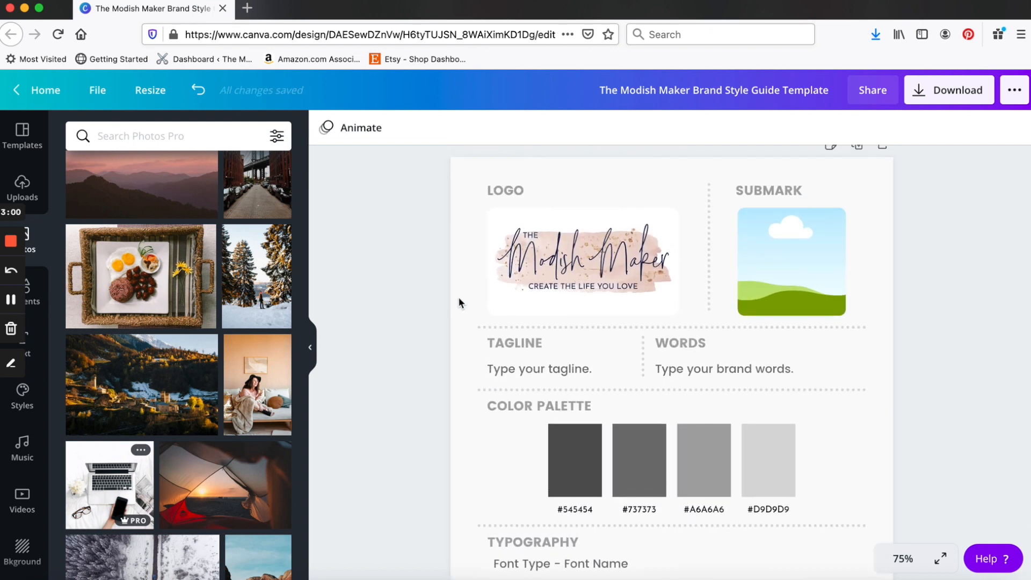
pyautogui.scroll(-3, 458, 299)
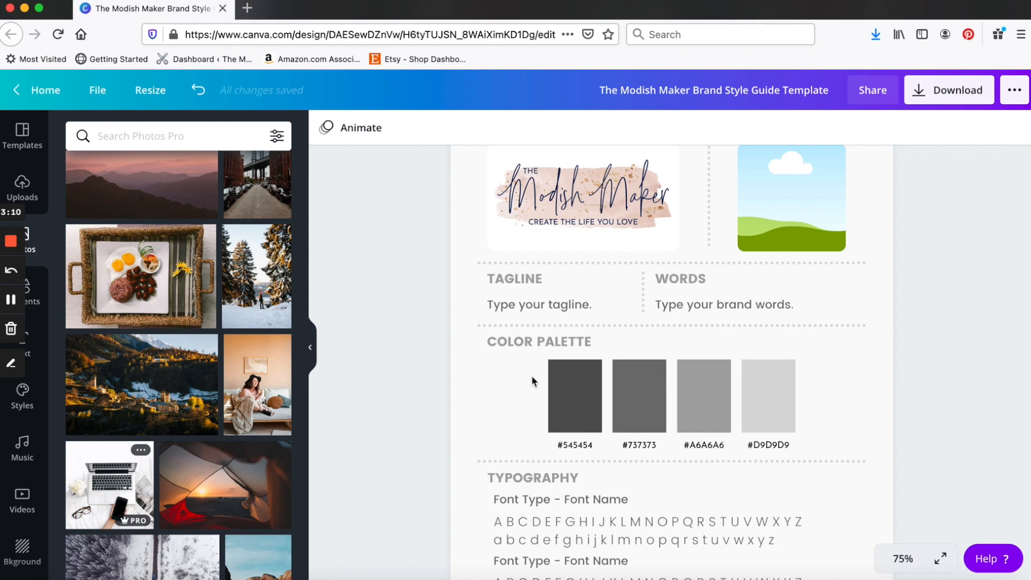
pyautogui.click(573, 410)
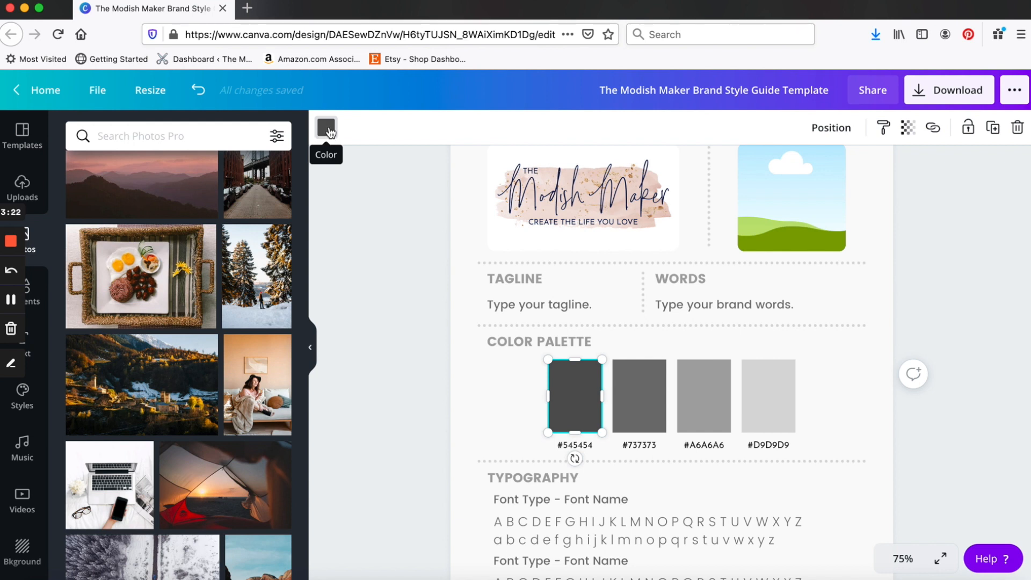
pyautogui.click(329, 129)
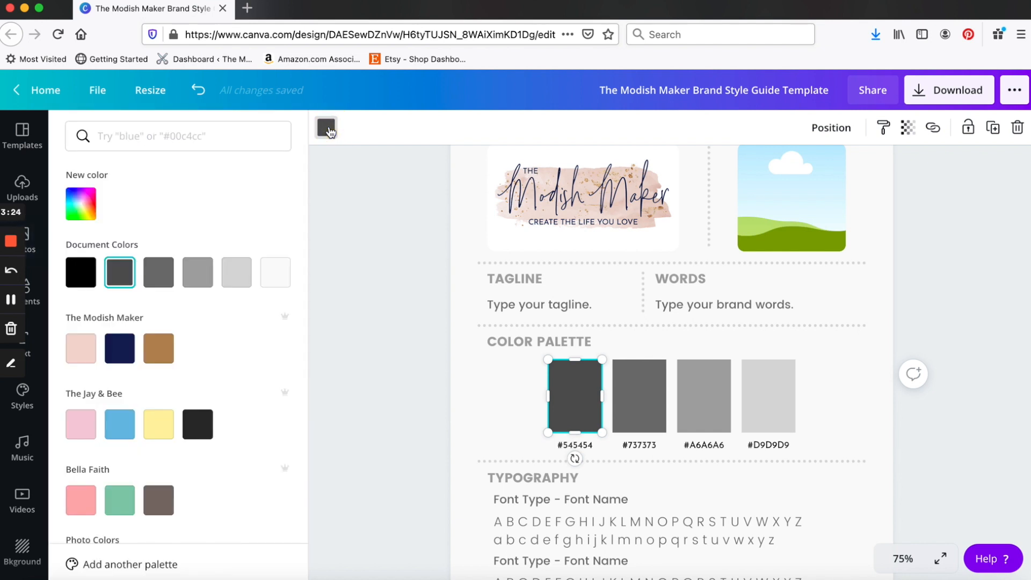
pyautogui.click(82, 211)
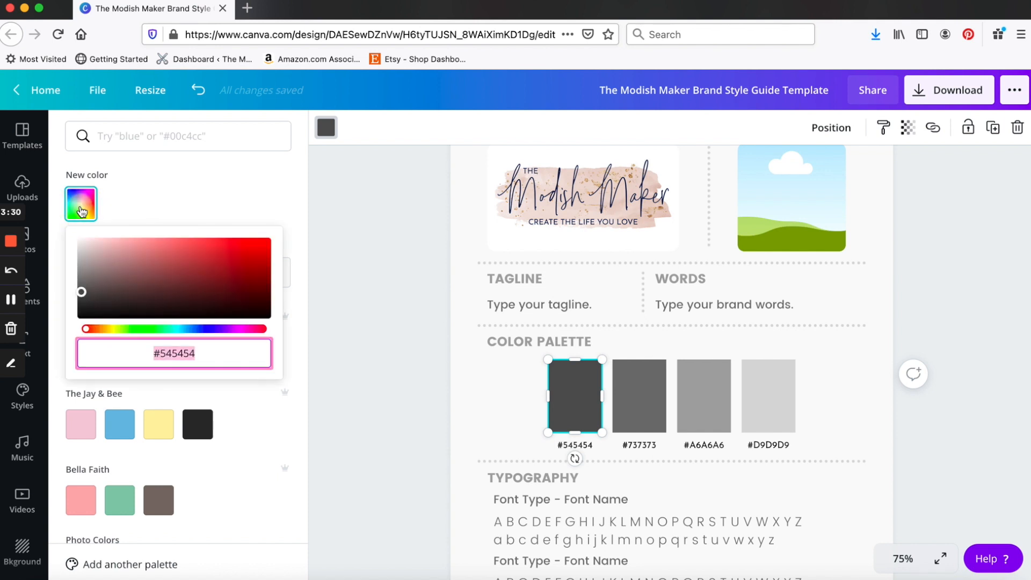
pyautogui.moveTo(164, 285); pyautogui.dragTo(205, 271)
pyautogui.moveTo(188, 329); pyautogui.dragTo(244, 331)
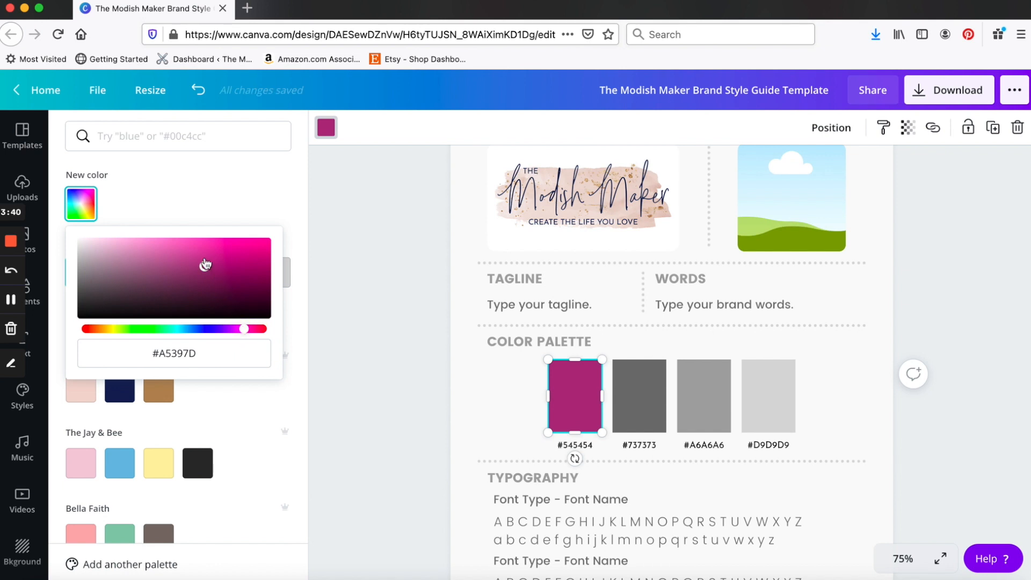
pyautogui.moveTo(204, 268); pyautogui.dragTo(205, 274)
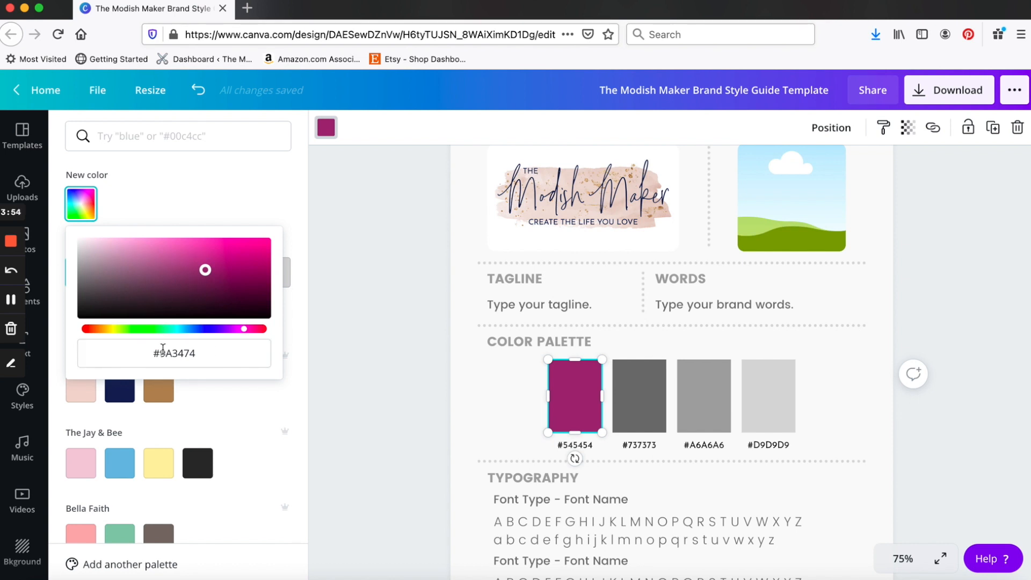
# Step: Copy the swatch's hex code and replace the label under the first swatch with #9A3474
pyautogui.click(207, 353)
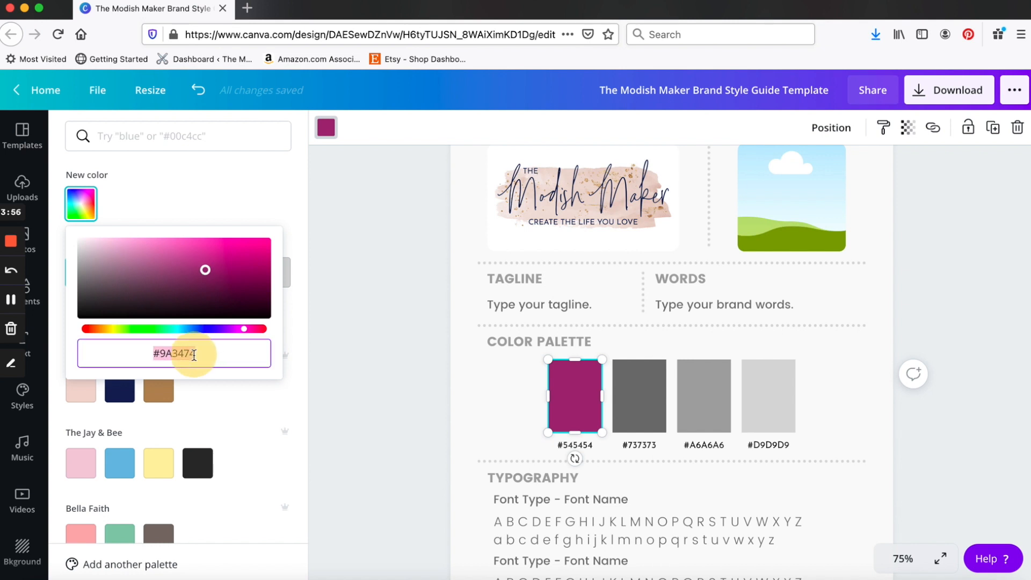
pyautogui.moveTo(203, 358)
pyautogui.mouseDown()
pyautogui.moveTo(159, 356)
pyautogui.moveTo(199, 356)
pyautogui.mouseUp()
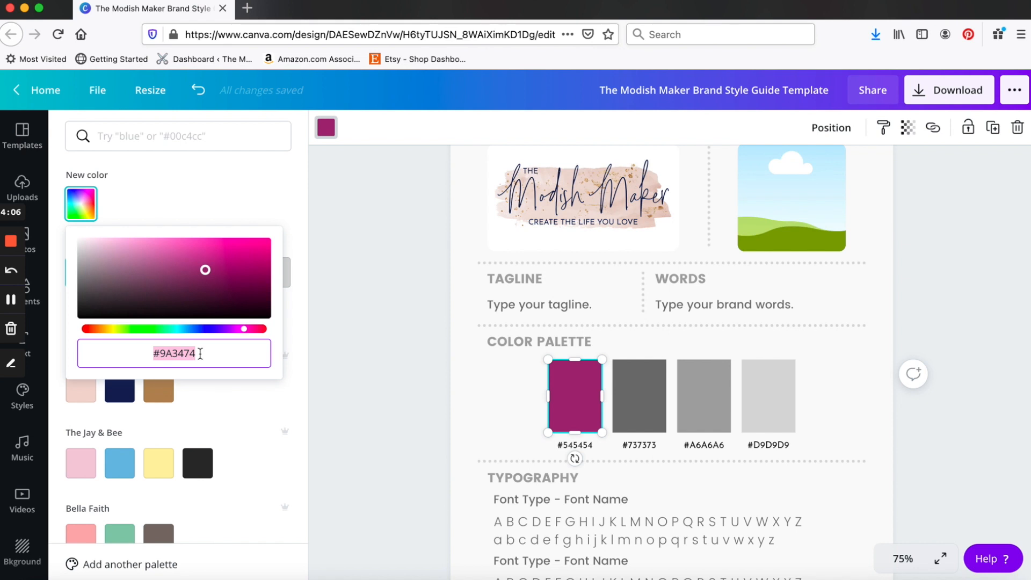
pyautogui.moveTo(214, 353); pyautogui.dragTo(130, 353)
pyautogui.rightClick(170, 354)
pyautogui.click(212, 394)
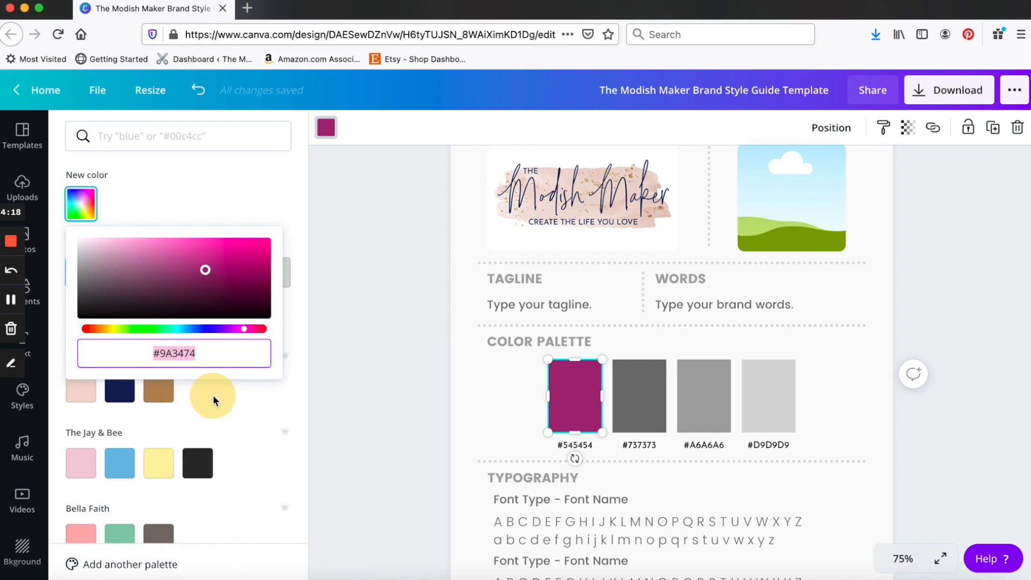
pyautogui.click(590, 446)
pyautogui.doubleClick(584, 445)
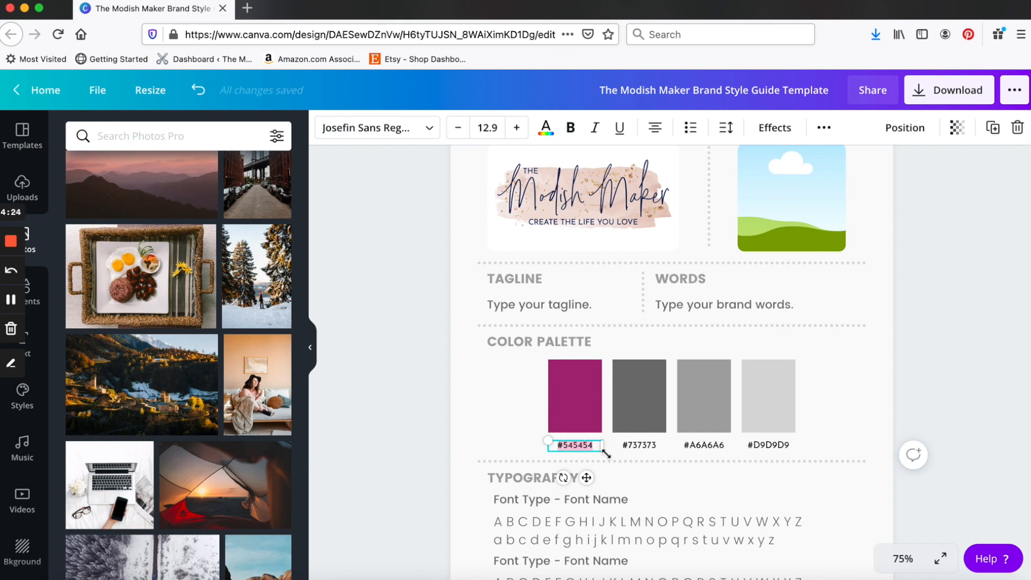
pyautogui.press('super+v')
pyautogui.click(504, 421)
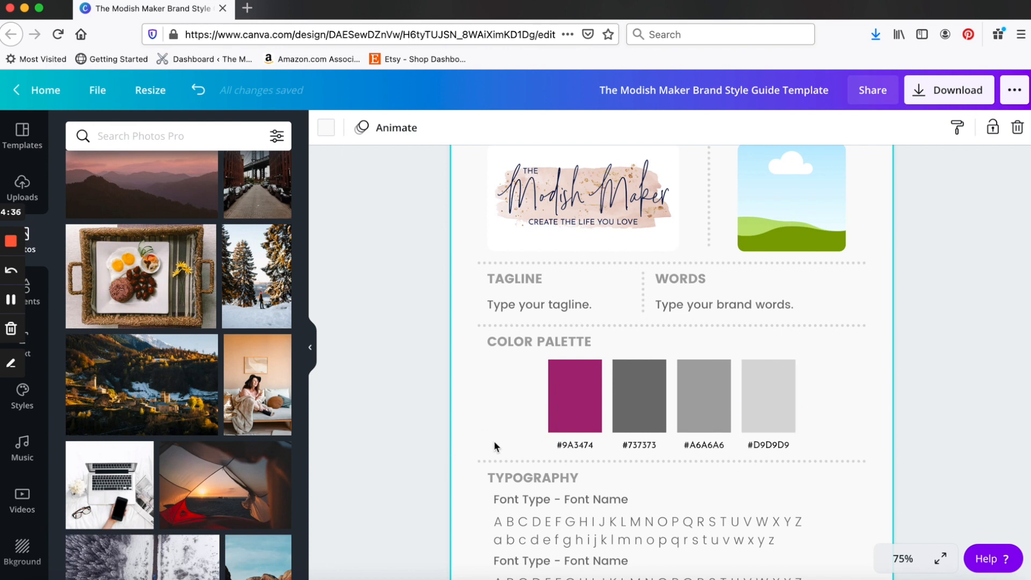
pyautogui.scroll(-5, 494, 441)
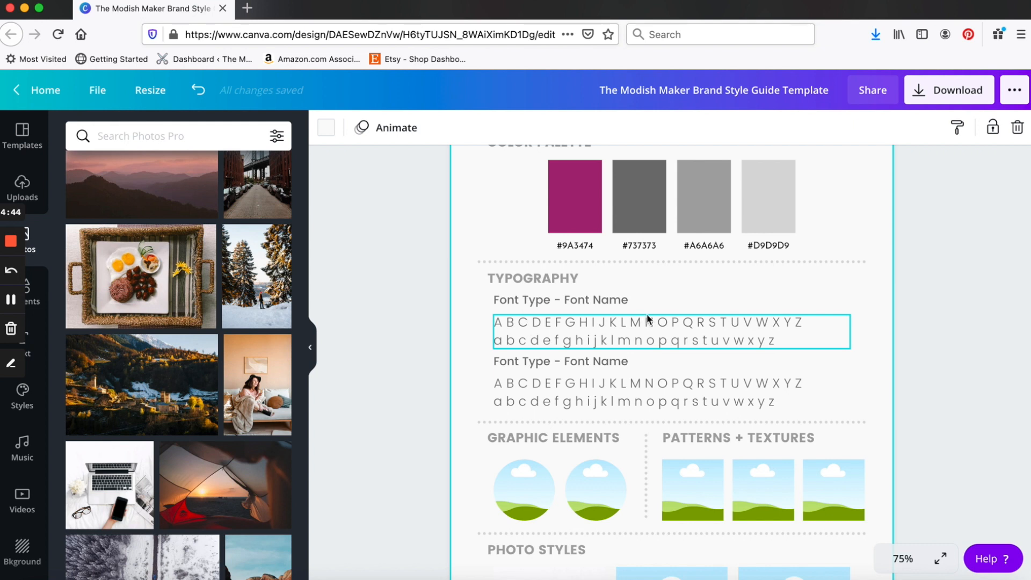
# Step: Change the font of the first alphabet sample under TYPOGRAPHY to Libre Baskerville
pyautogui.click(751, 323)
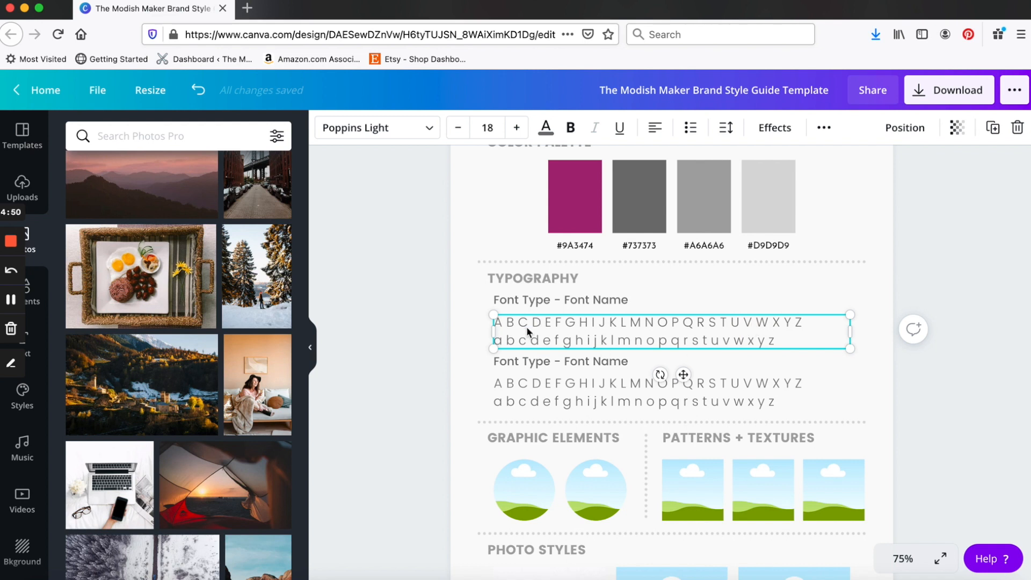
pyautogui.click(431, 131)
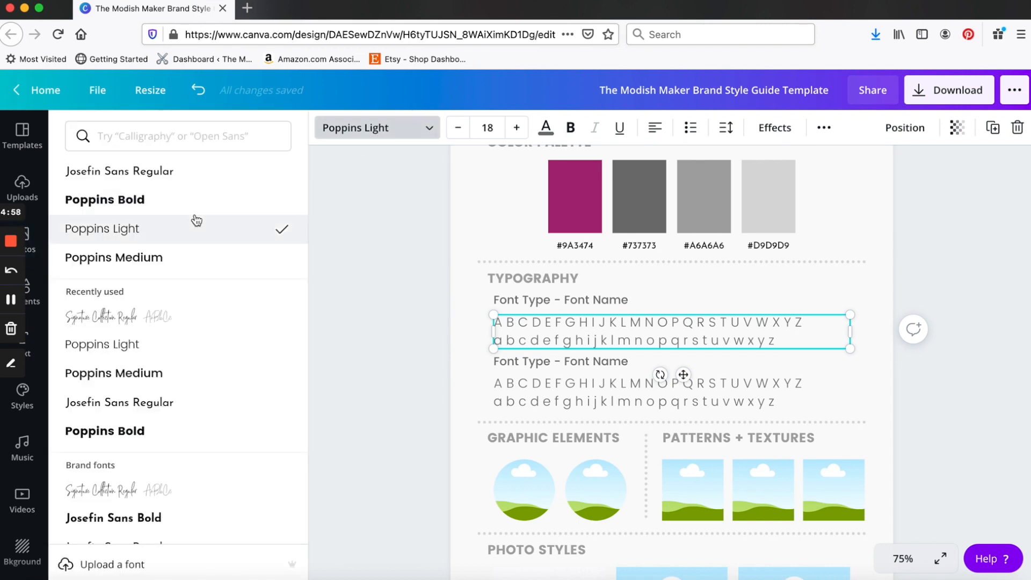
pyautogui.scroll(-2, 159, 441)
pyautogui.scroll(-6, 159, 443)
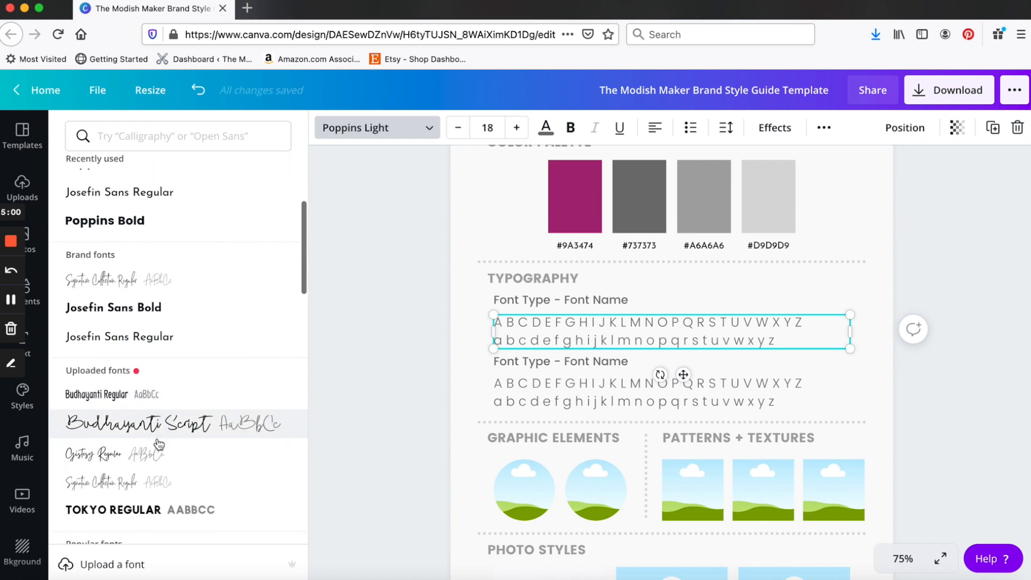
pyautogui.scroll(-7, 159, 444)
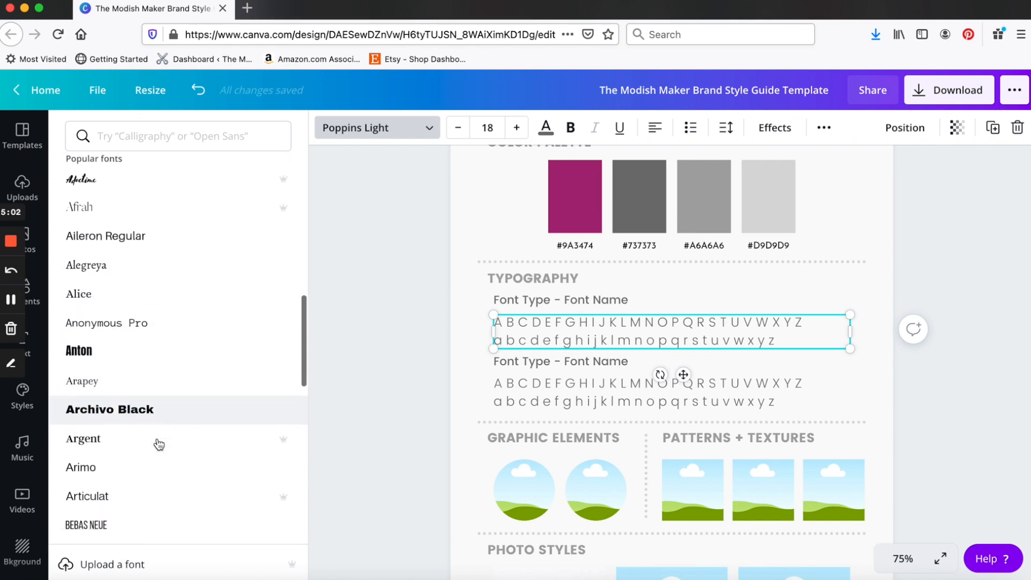
pyautogui.scroll(-4, 159, 444)
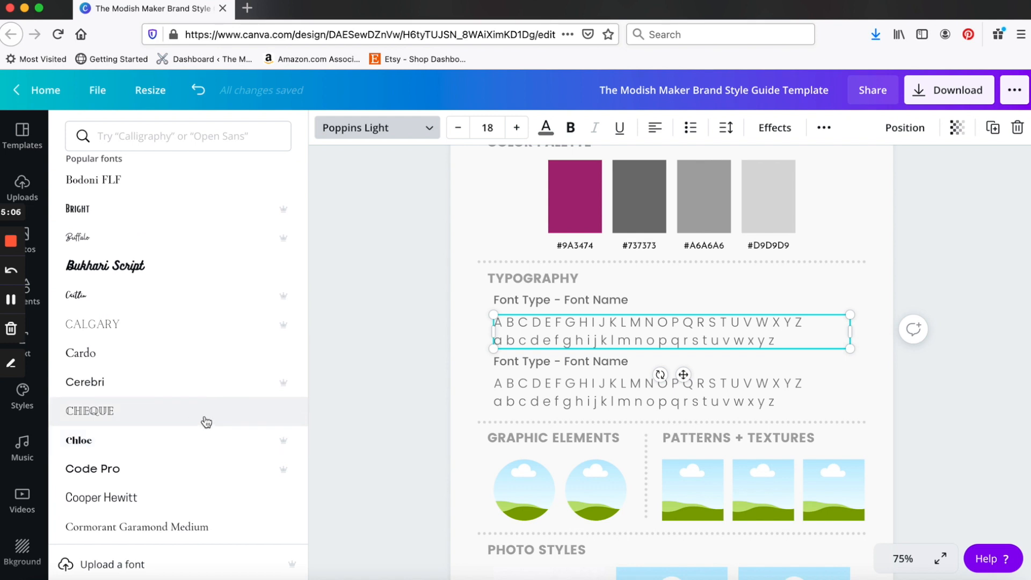
pyautogui.moveTo(280, 387)
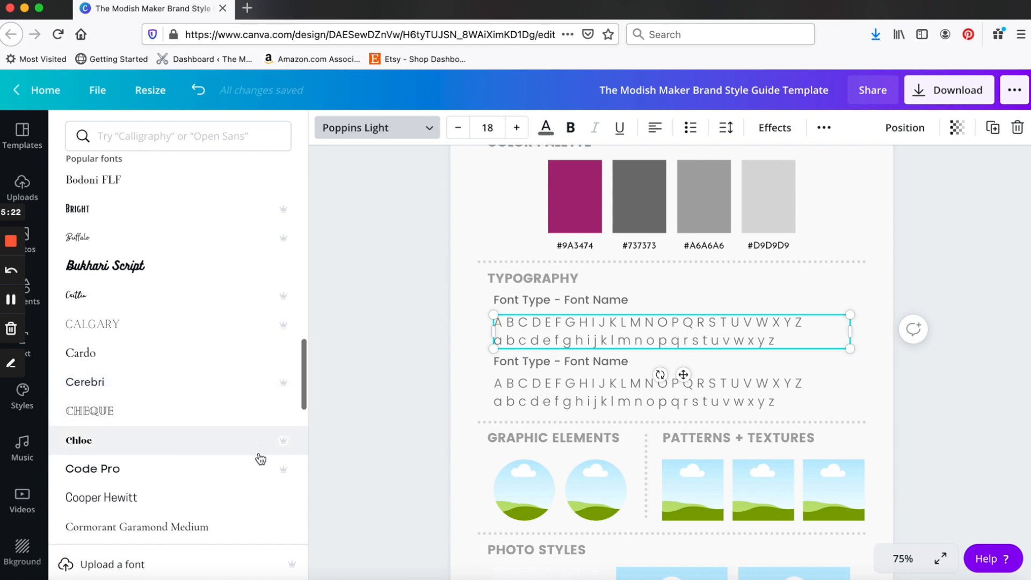
pyautogui.scroll(-15, 260, 458)
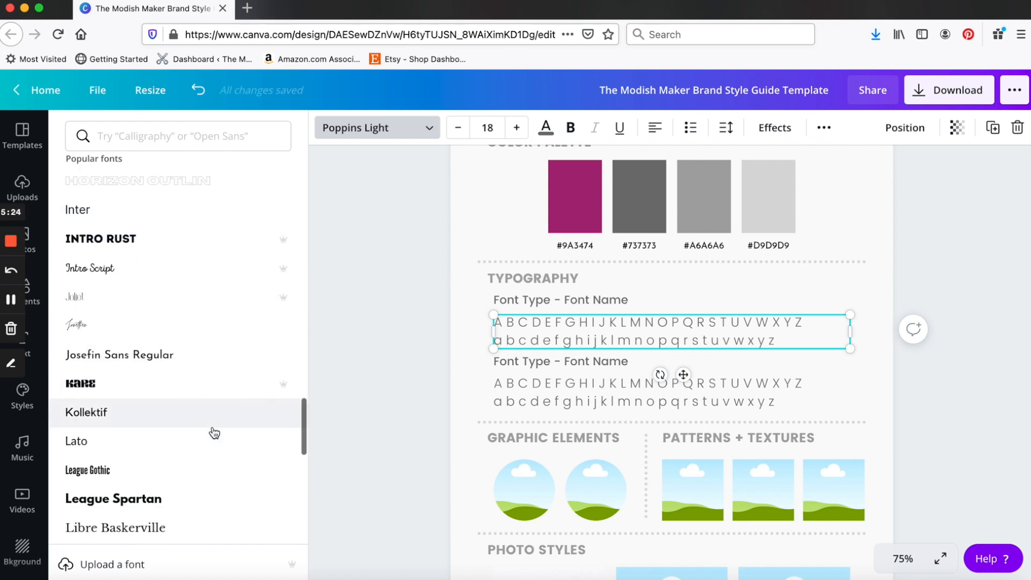
pyautogui.scroll(-7, 214, 433)
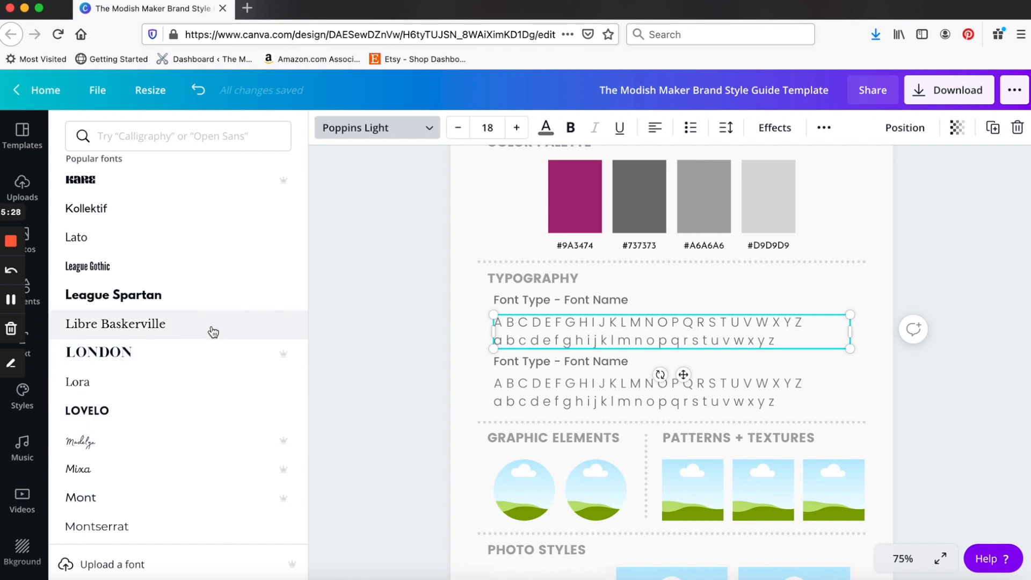
pyautogui.click(213, 331)
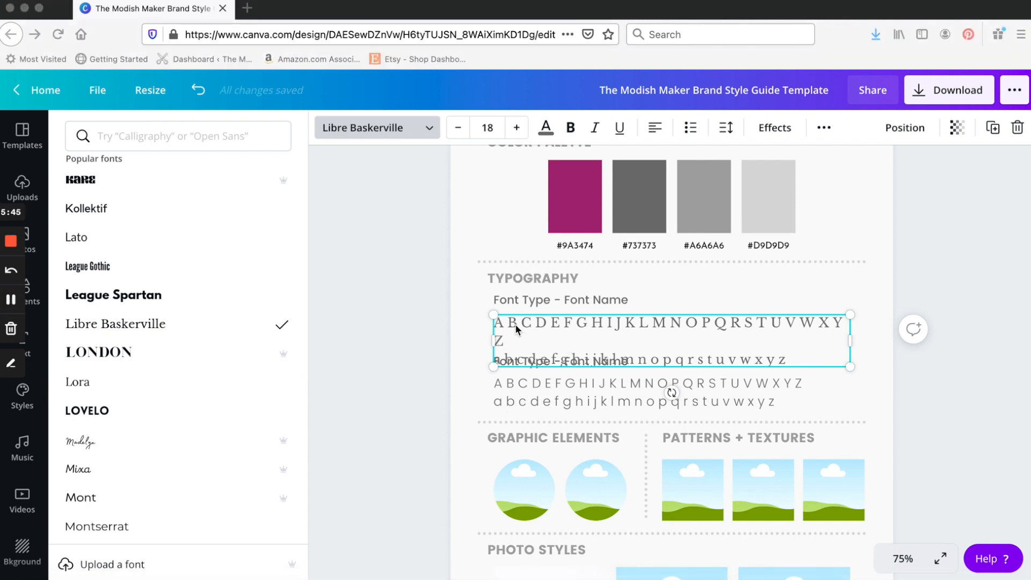
# Step: Reduce the font size of the entire first alphabet sample under TYPOGRAPHY to 17
pyautogui.doubleClick(530, 324)
pyautogui.click(496, 324)
pyautogui.moveTo(496, 324); pyautogui.dragTo(827, 359)
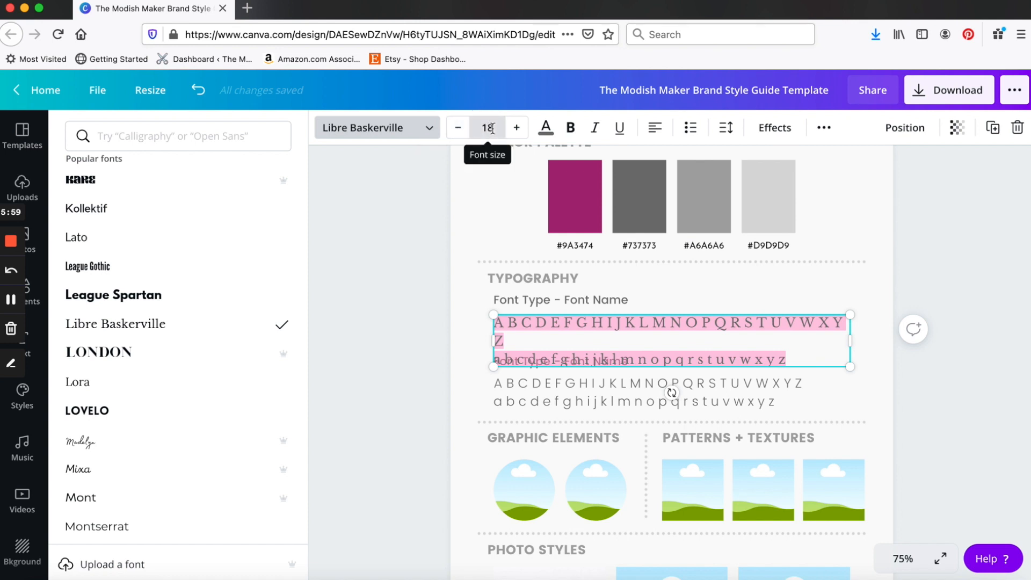
pyautogui.click(458, 131)
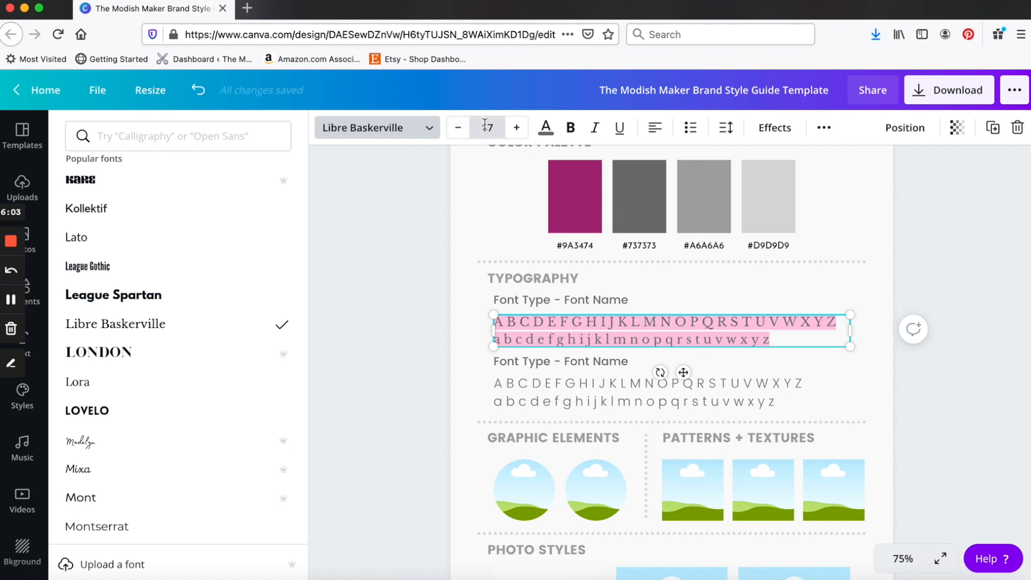
pyautogui.click(466, 344)
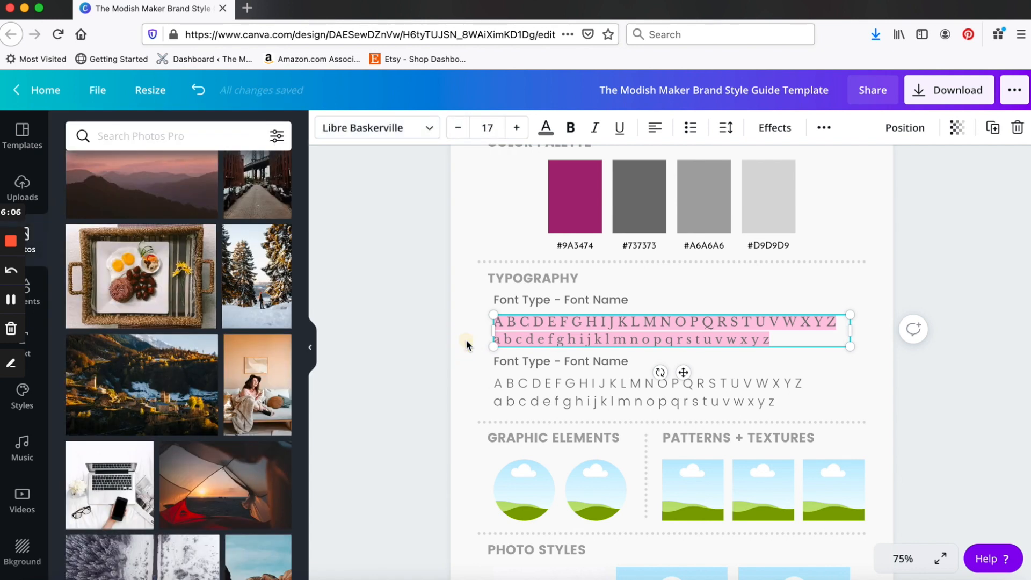
pyautogui.click(473, 368)
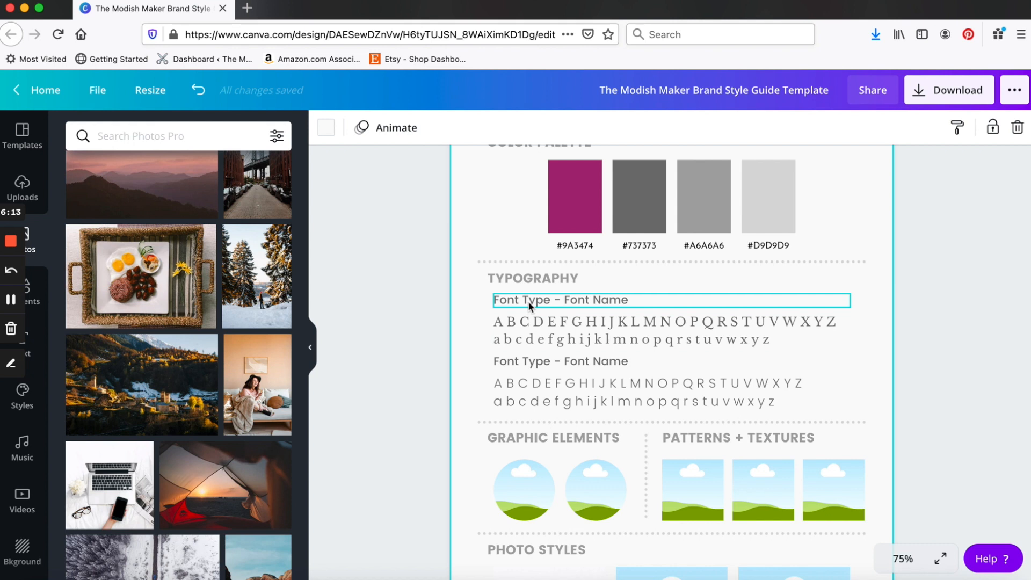
# Step: Replace the "Font Name" placeholder above the first alphabet sample with Libre Baskerville
pyautogui.click(588, 337)
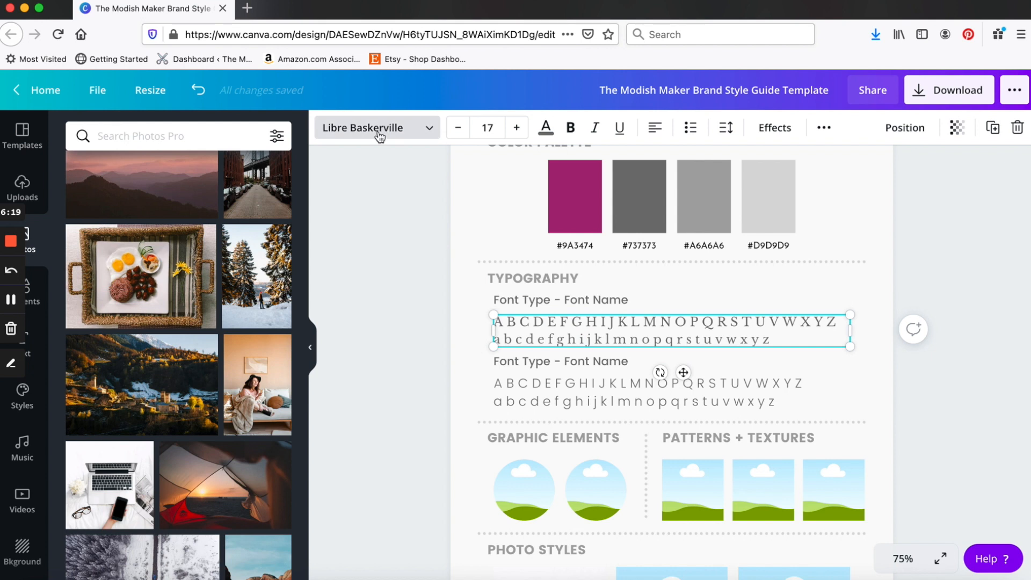
pyautogui.click(418, 129)
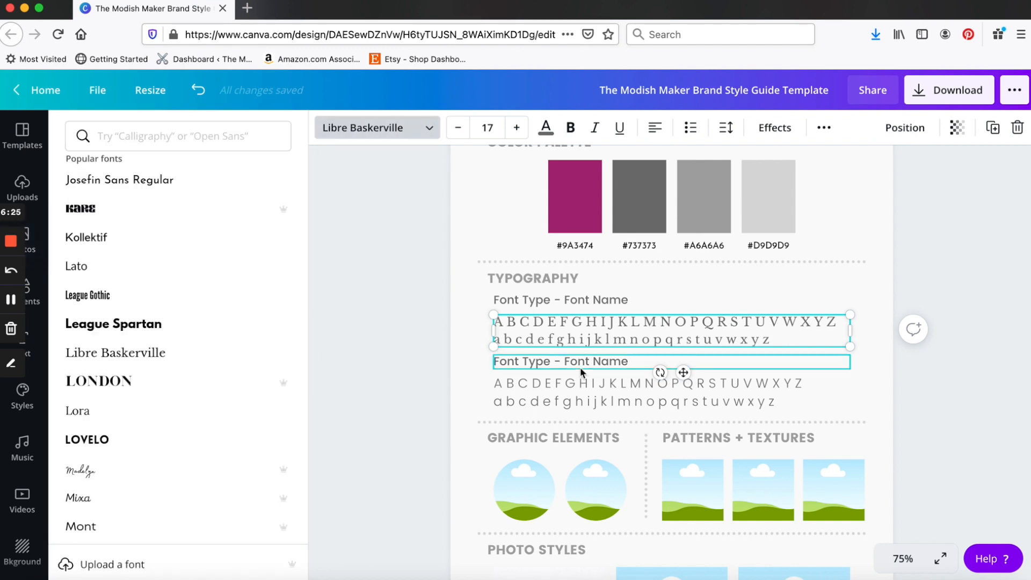
pyautogui.click(549, 300)
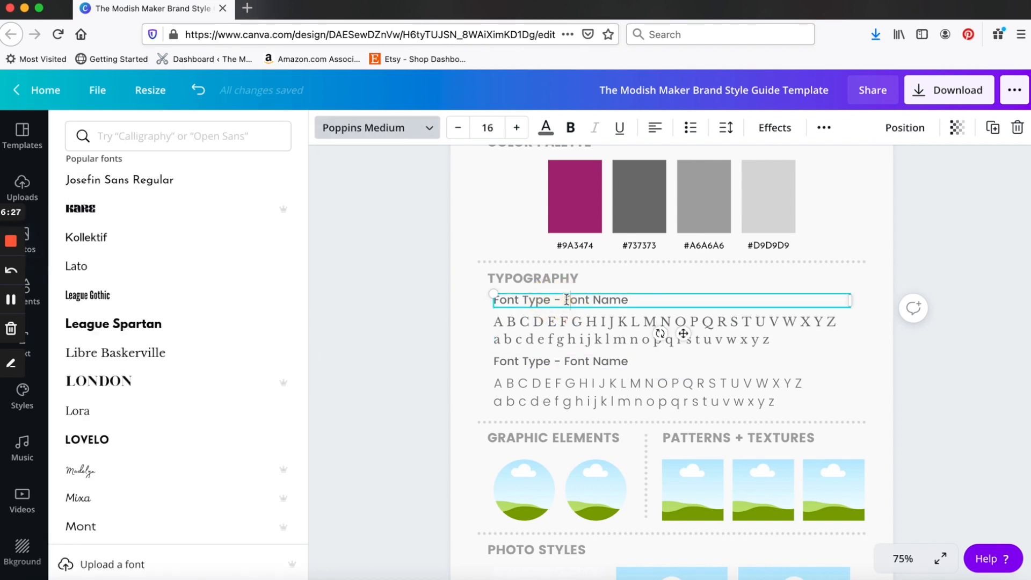
pyautogui.moveTo(565, 299); pyautogui.dragTo(630, 300)
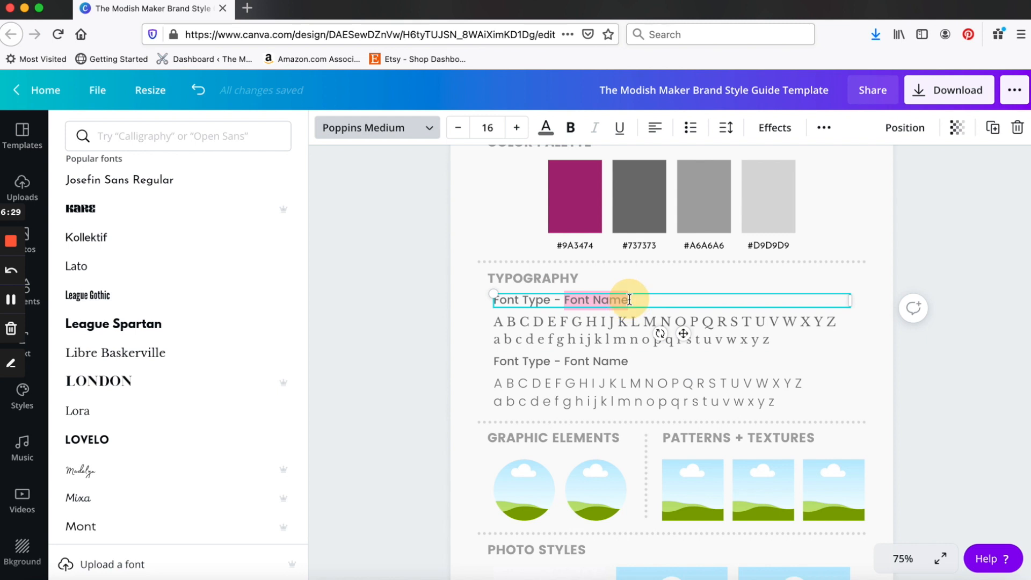
pyautogui.write('Libre')
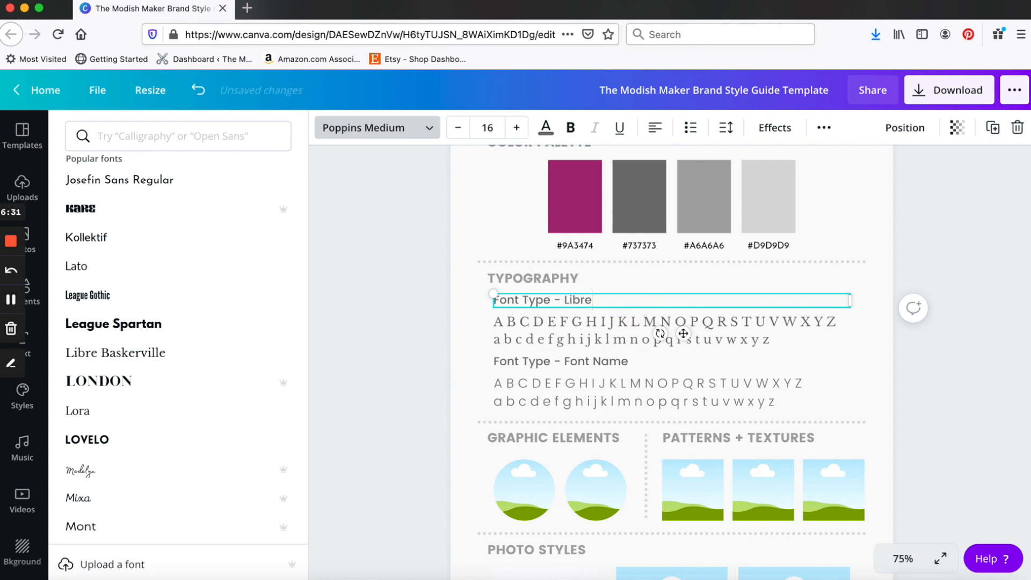
pyautogui.write(' Baskerville')
# Step: Replace the "Font Type" placeholder in the Libre Baskerville label with Serif
pyautogui.click(546, 299)
pyautogui.moveTo(550, 300); pyautogui.dragTo(486, 297)
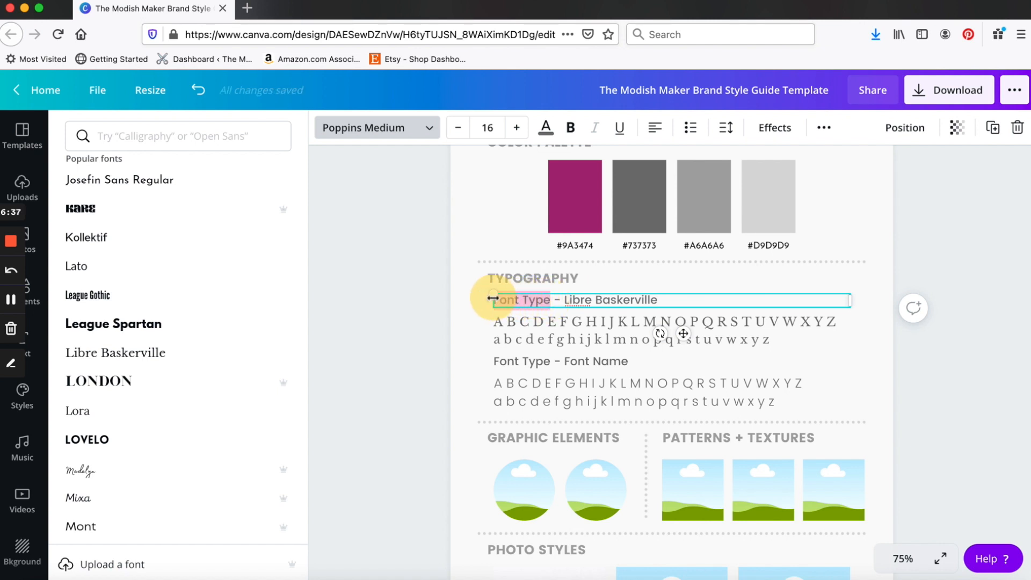
pyautogui.write('Seri')
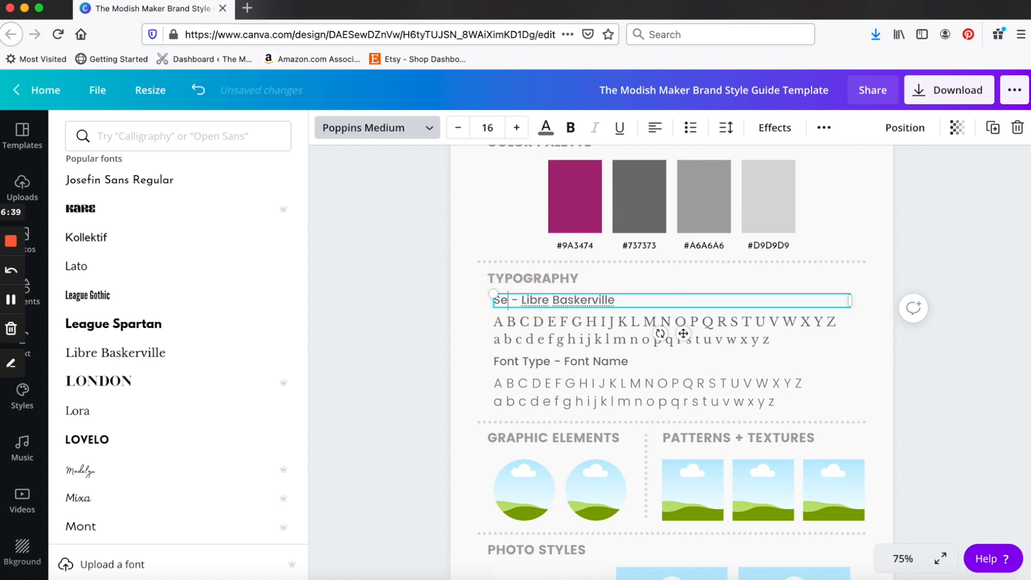
pyautogui.write('f')
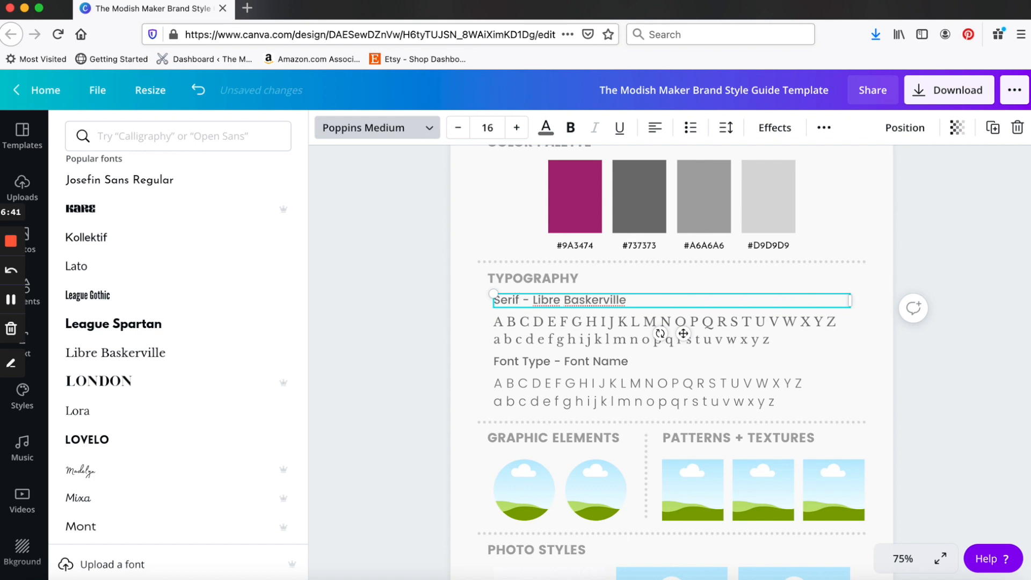
pyautogui.click(414, 361)
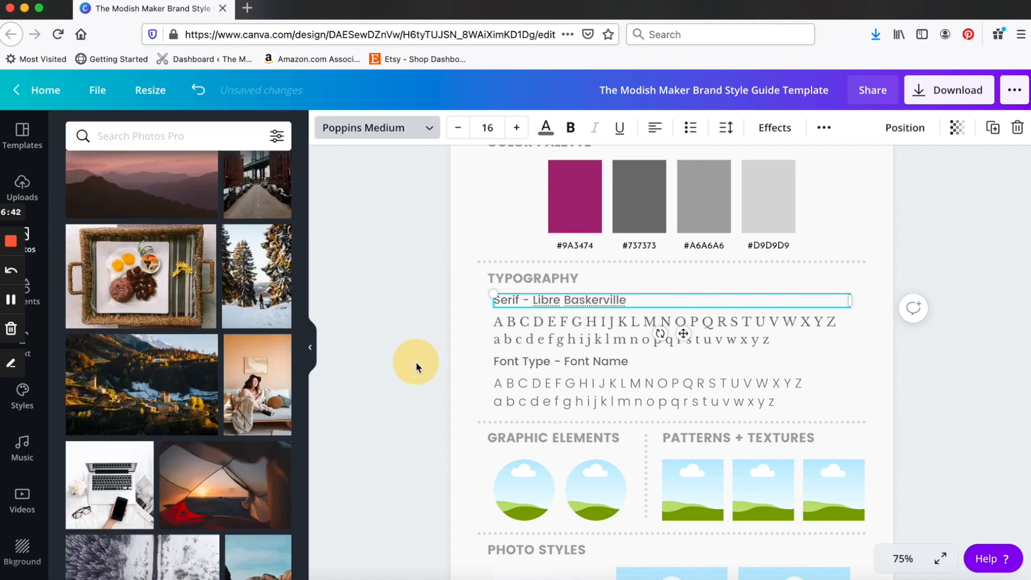
pyautogui.click(459, 358)
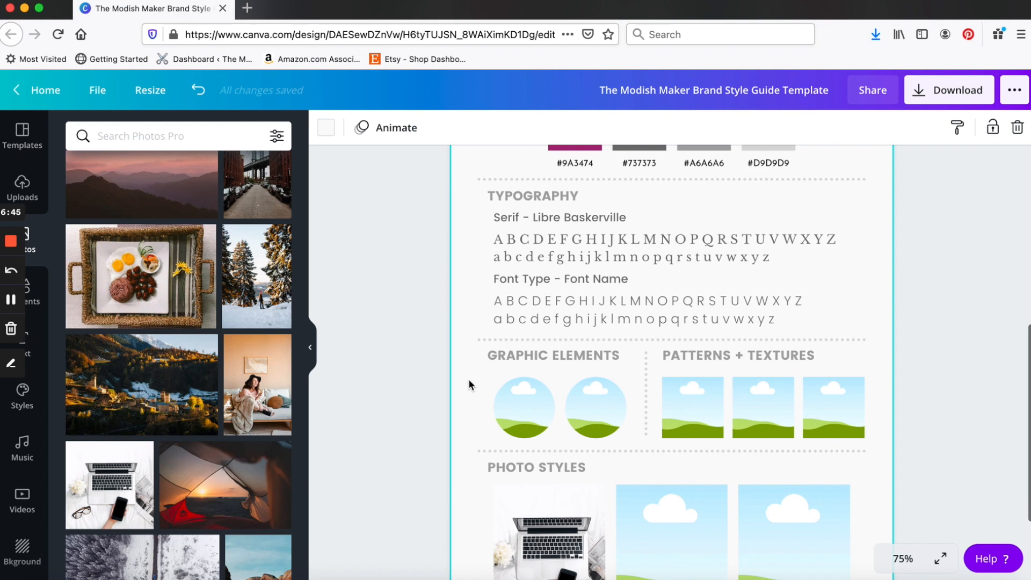
# Step: Replace the placeholder text under TAGLINE with "Create the life you love."
pyautogui.scroll(-5, 469, 378)
pyautogui.scroll(15, 482, 259)
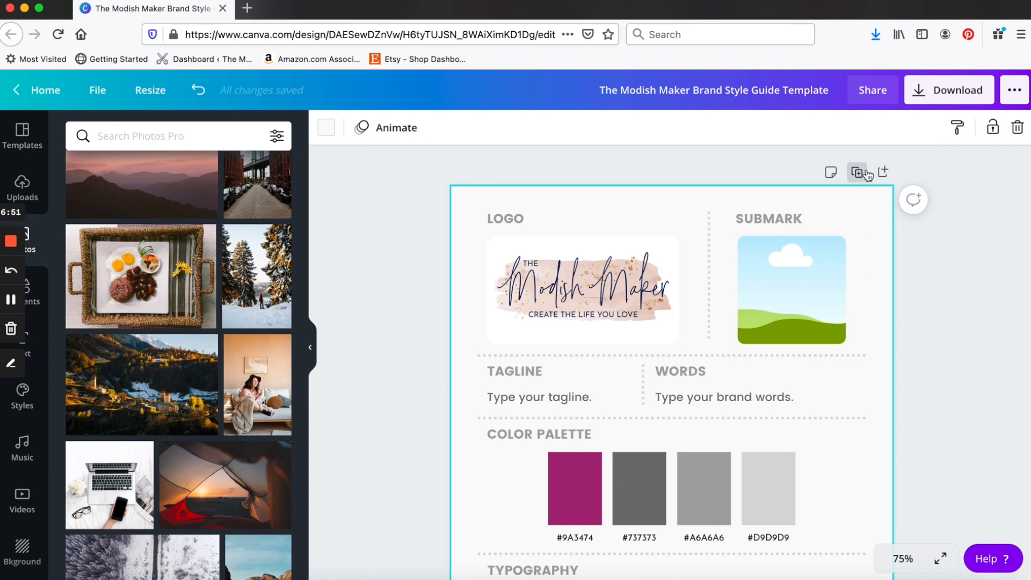
pyautogui.click(526, 398)
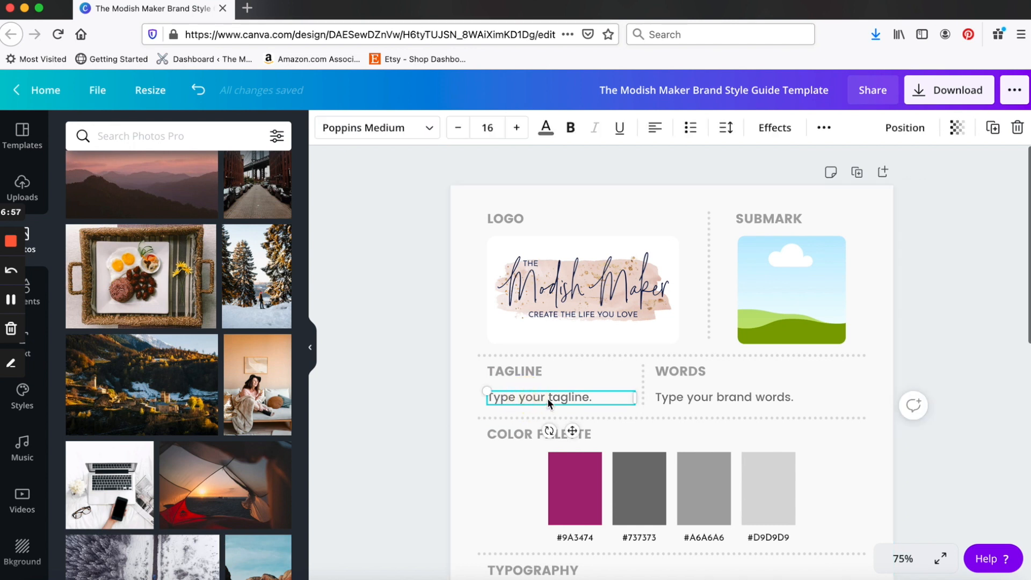
pyautogui.tripleClick(536, 396)
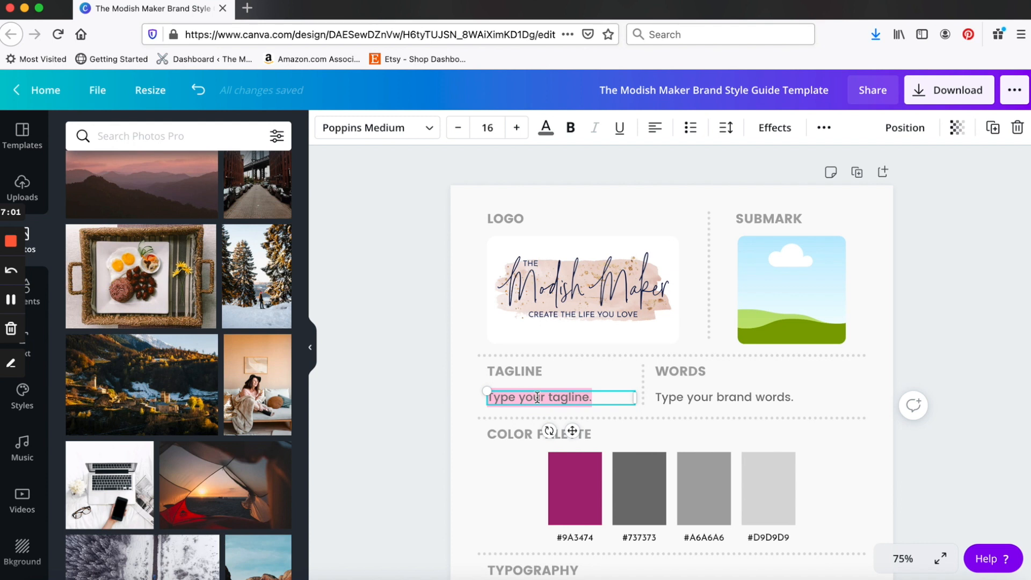
pyautogui.write('Create the life you love.')
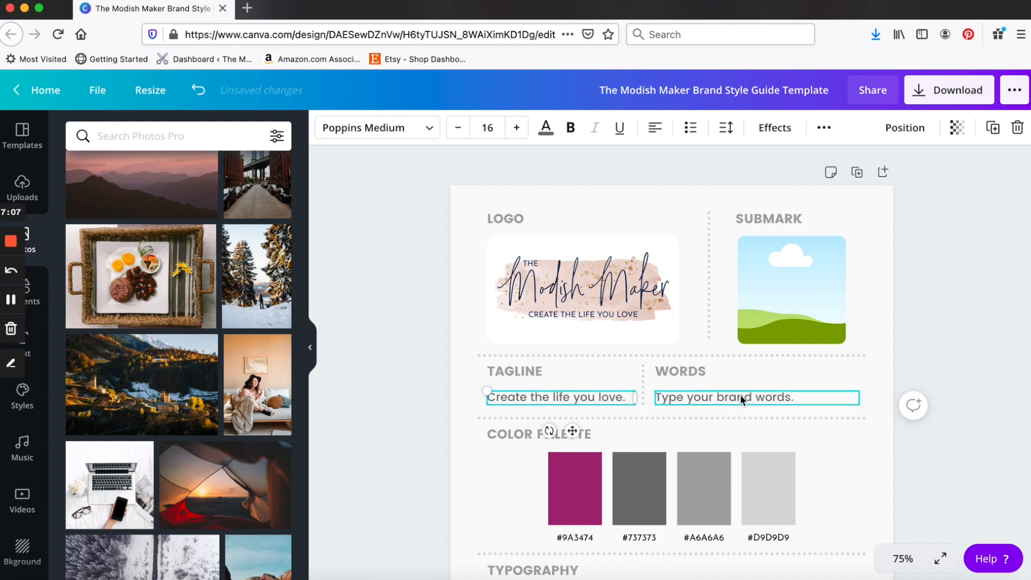
pyautogui.click(873, 379)
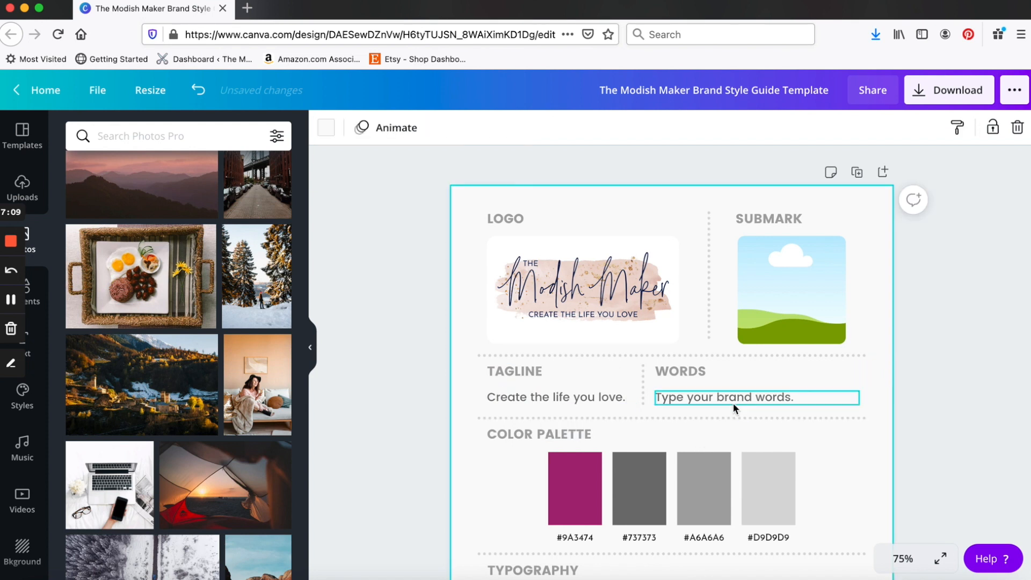
pyautogui.click(734, 403)
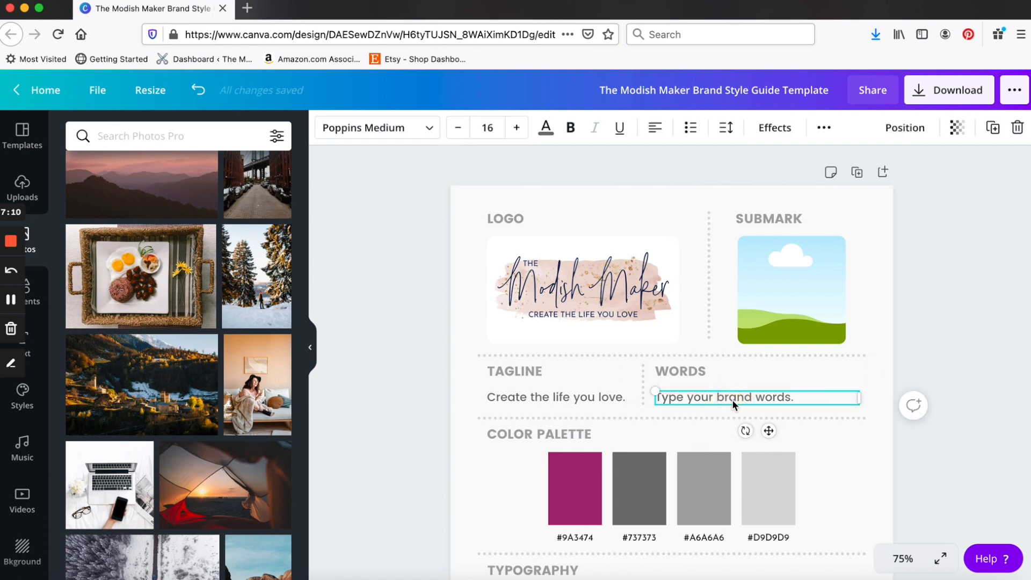
pyautogui.click(888, 369)
pyautogui.scroll(-10, 919, 350)
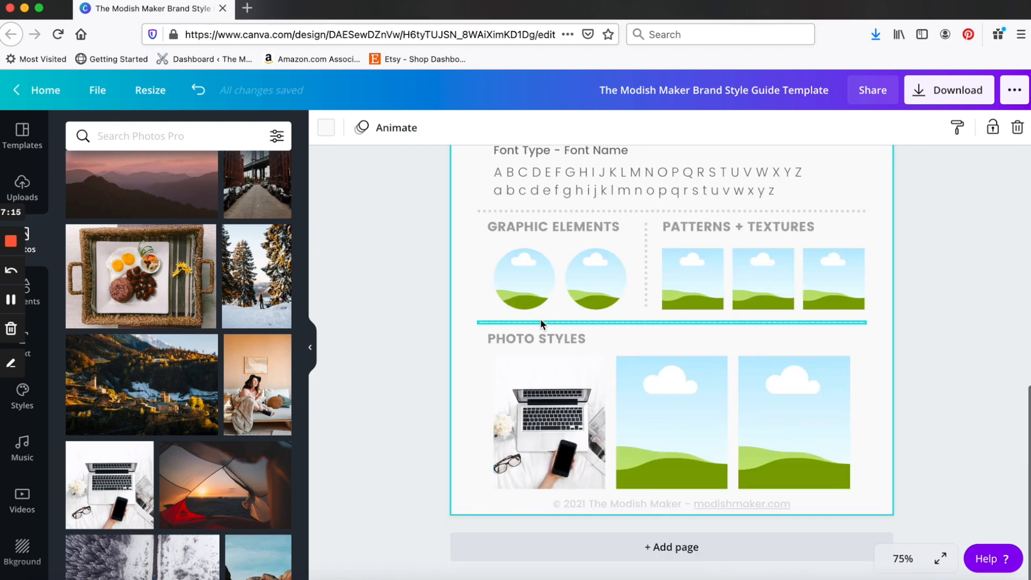
pyautogui.scroll(1, 434, 244)
pyautogui.scroll(8, 435, 250)
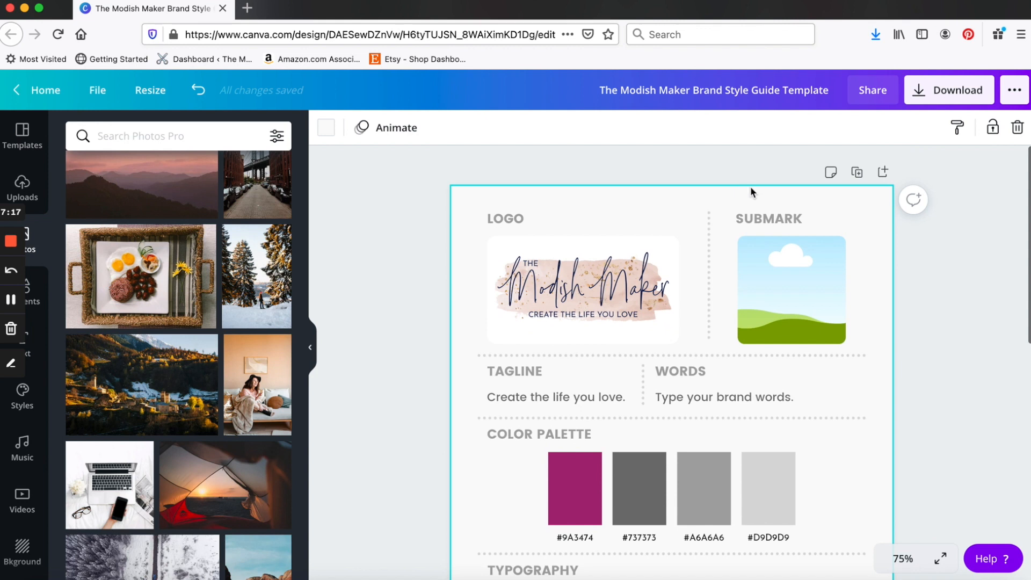